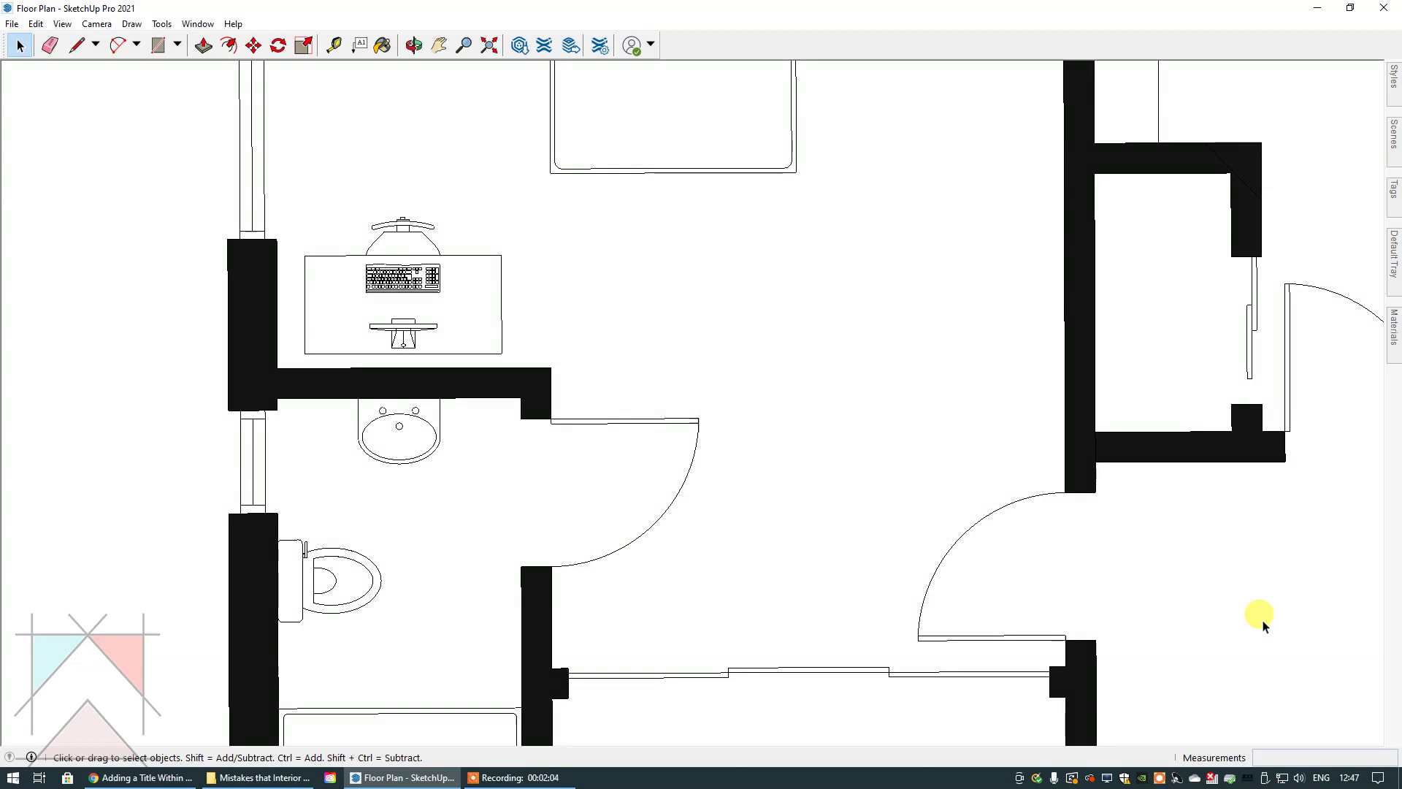
Step: Zoom to the extents of the whole floor plan and bring up the Scenes panel
{"action": "left_click", "coordinate": [488, 45]}
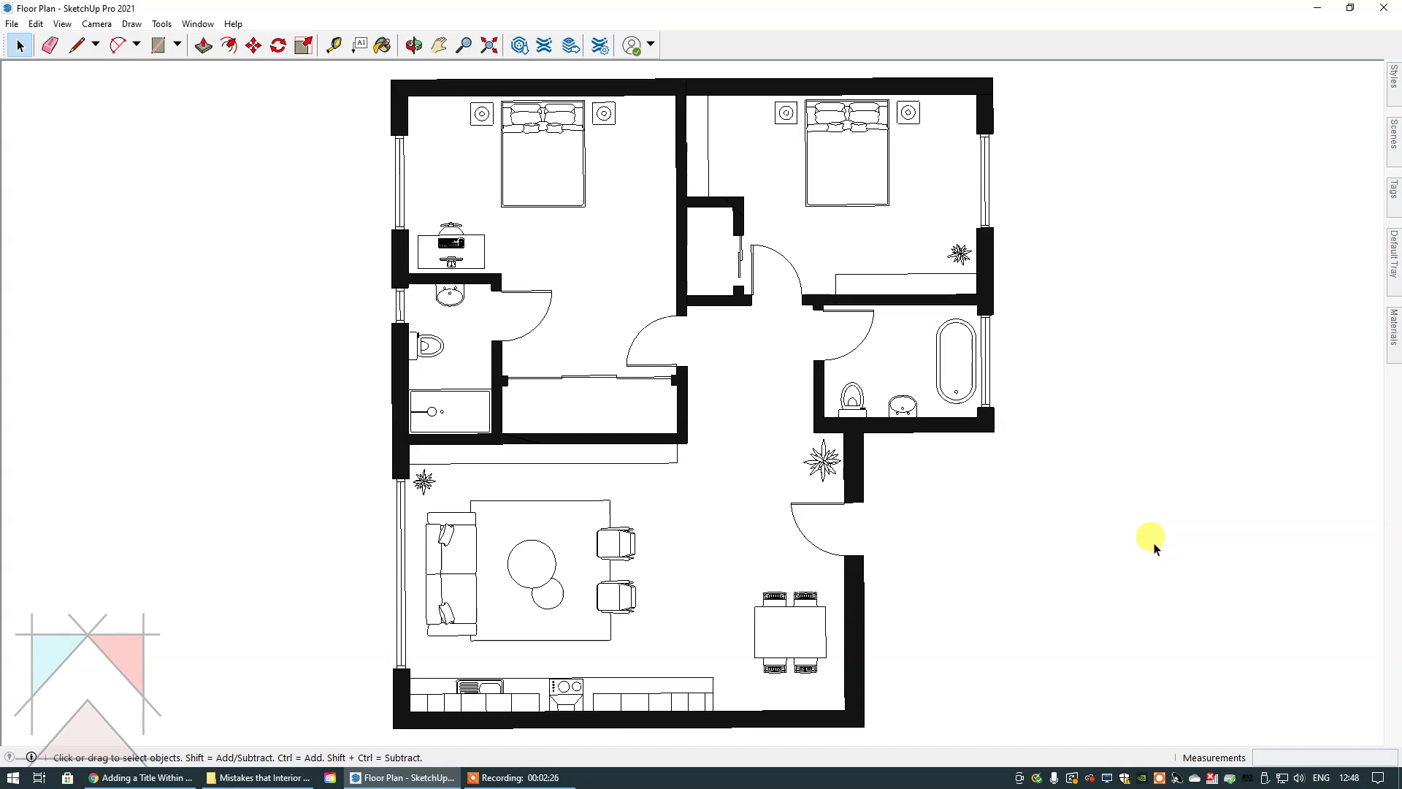
{"action": "left_click", "coordinate": [1393, 143]}
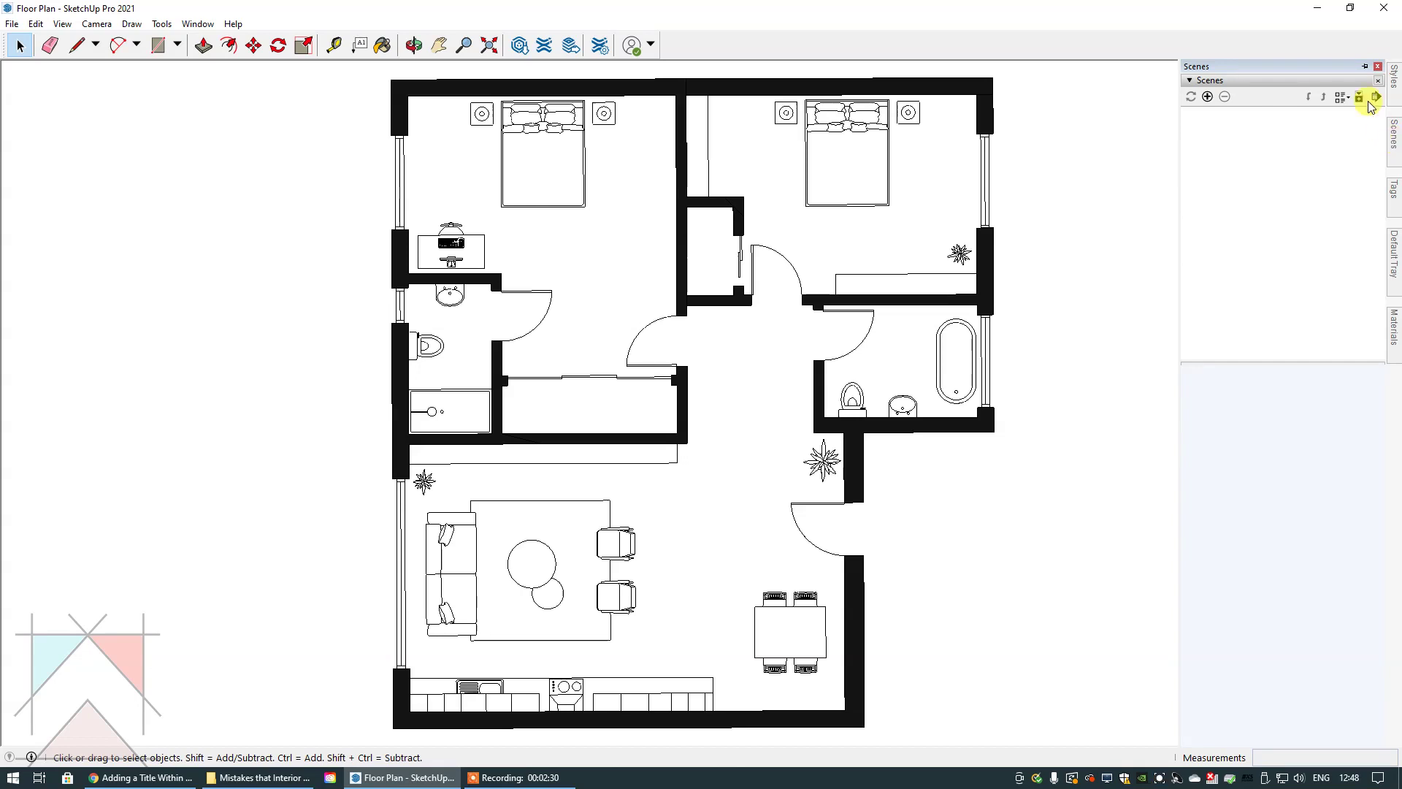
Step: Pin the Scenes tray, add Scene 1 from the full-plan view, then unpin the tray
{"action": "left_click", "coordinate": [1365, 66]}
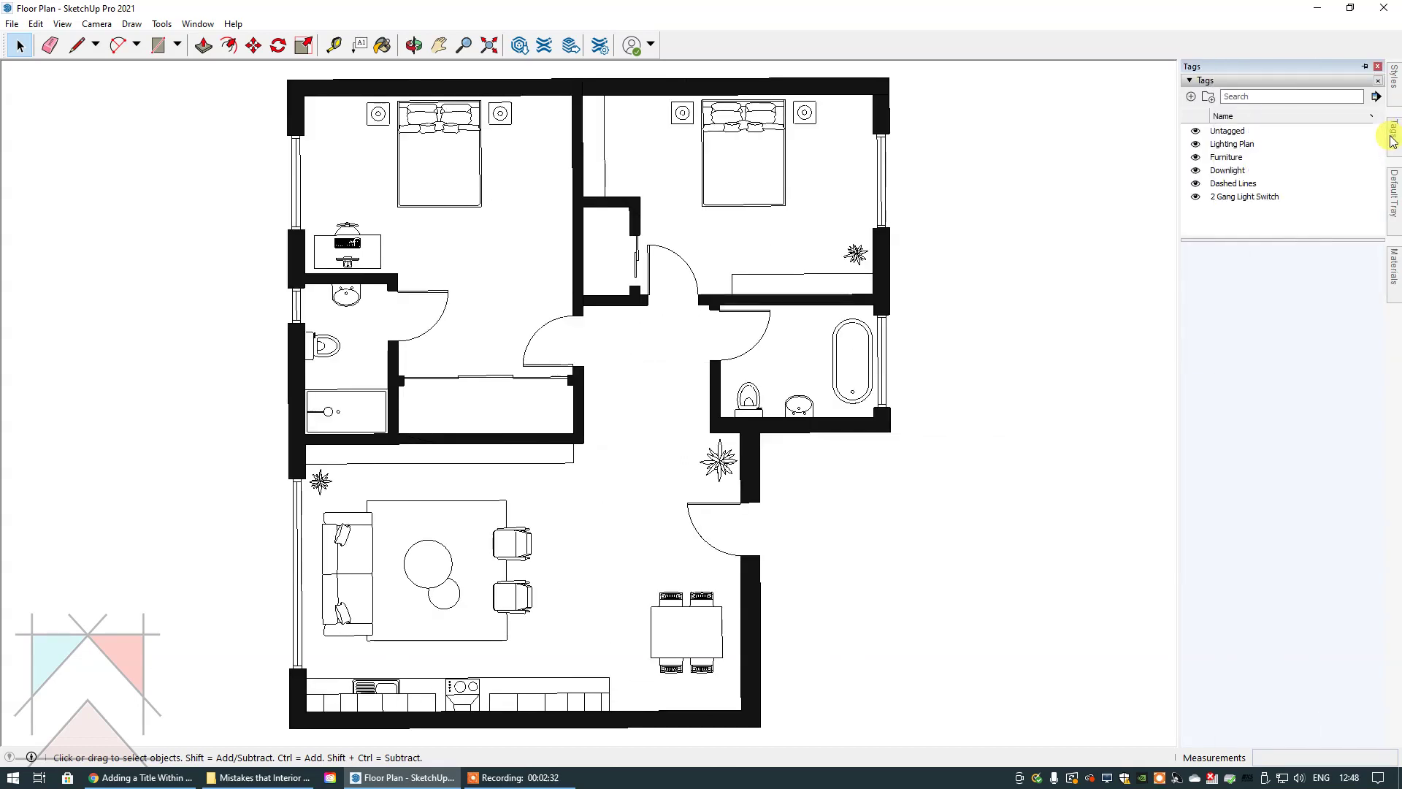
{"action": "left_click", "coordinate": [1207, 97]}
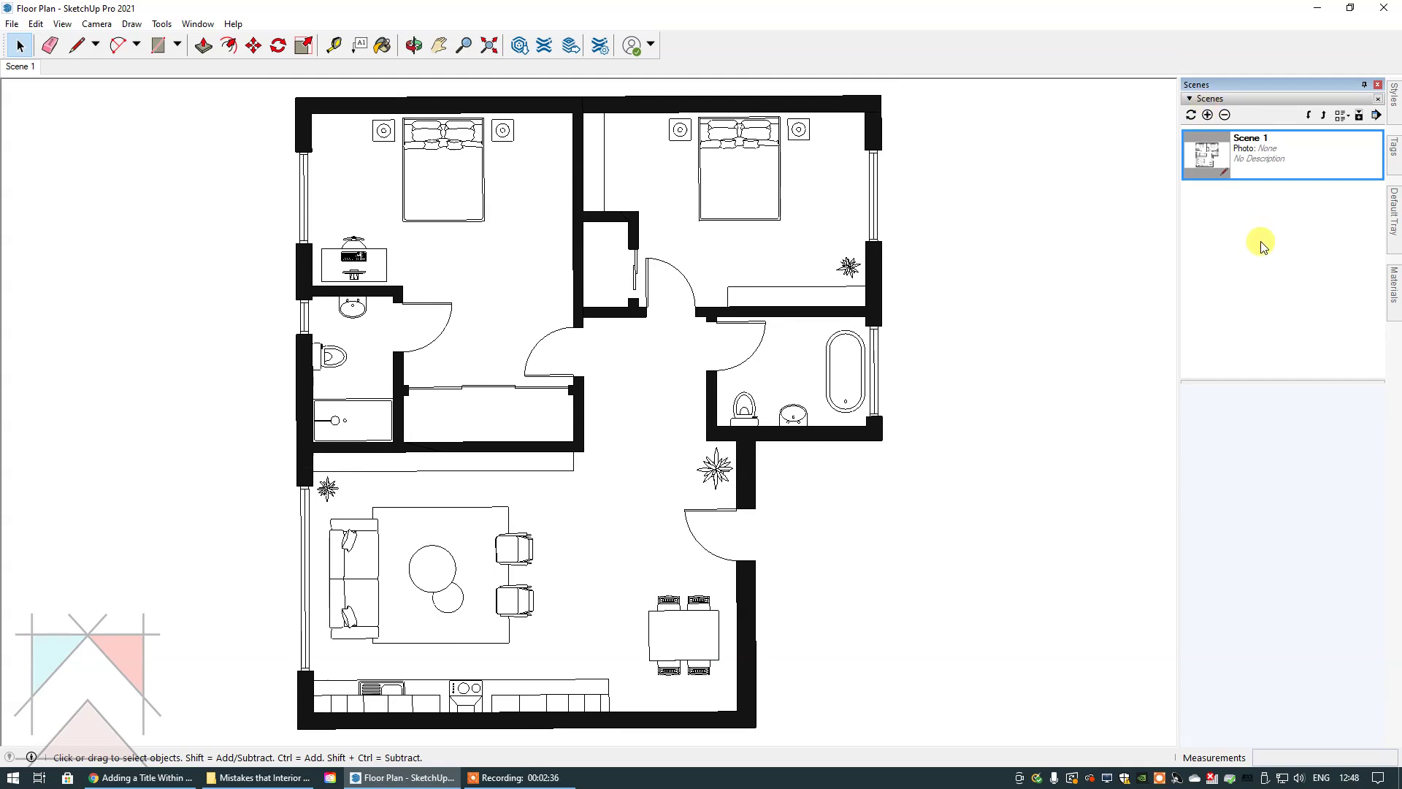
{"action": "left_click", "coordinate": [1365, 88]}
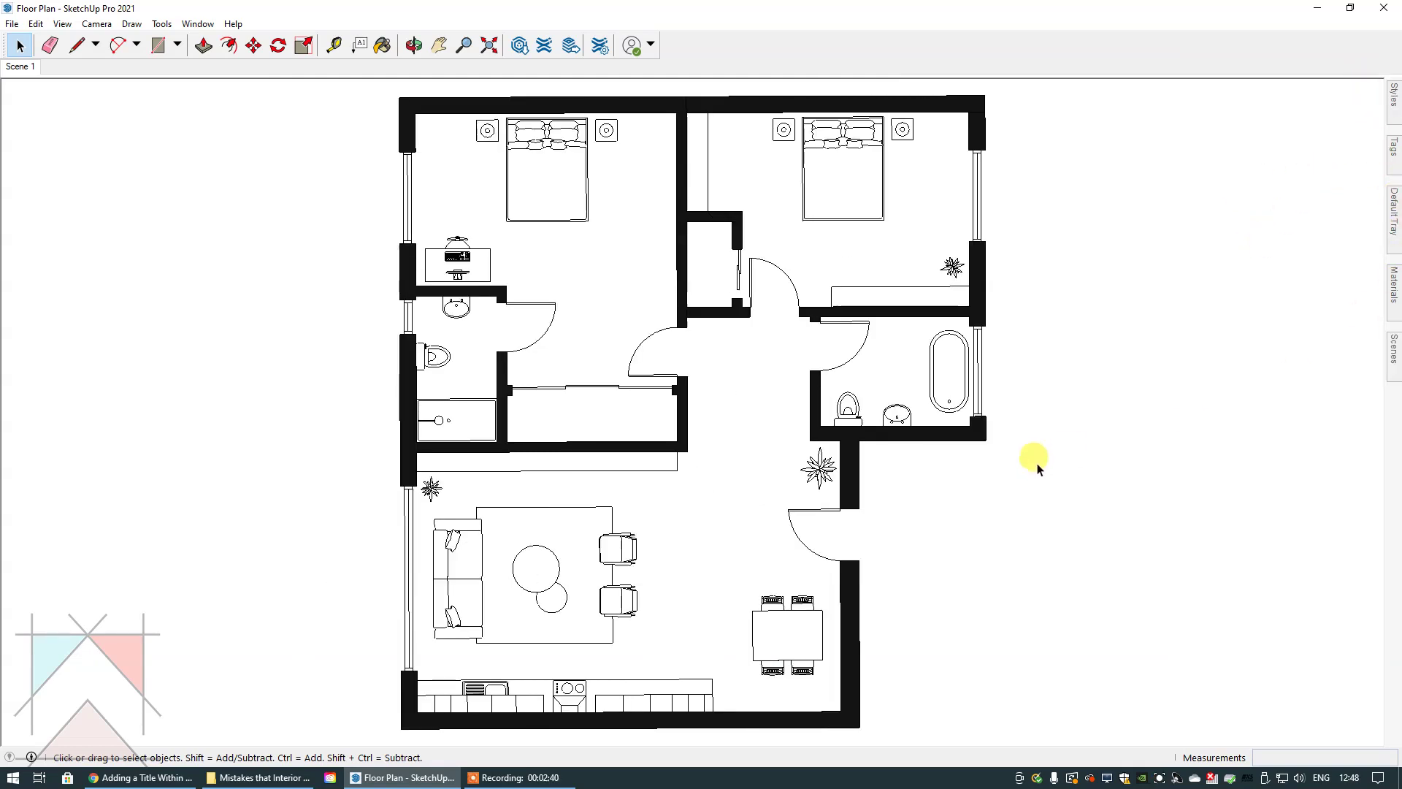
Step: Zoom in and pan to the bathroom, then fit the whole plan back in view
{"action": "scroll", "coordinate": [633, 482], "scroll_direction": "up", "scroll_amount": 5}
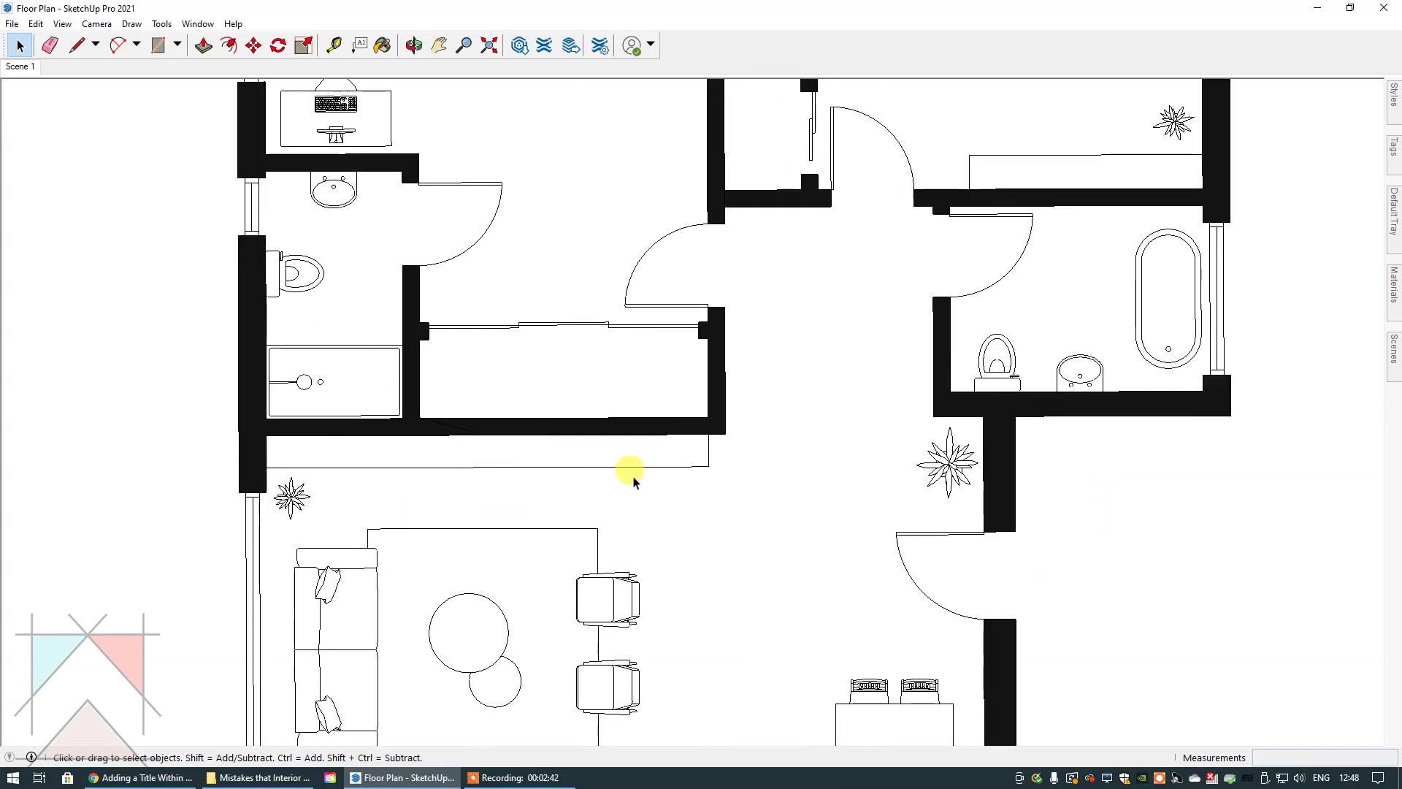
{"action": "left_click", "coordinate": [439, 45]}
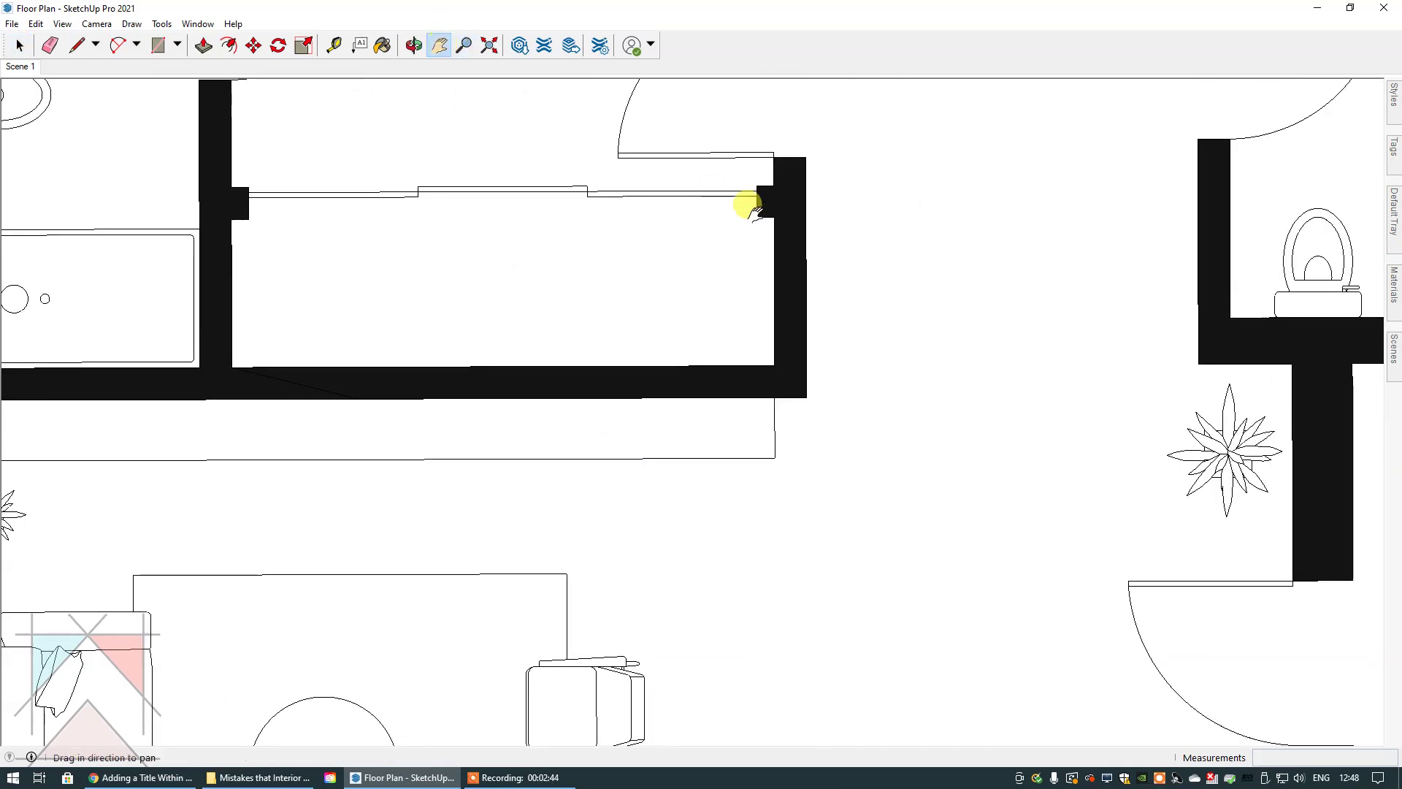
{"action": "left_click_drag", "start_coordinate": [744, 204], "coordinate": [360, 313]}
{"action": "left_click", "coordinate": [19, 45]}
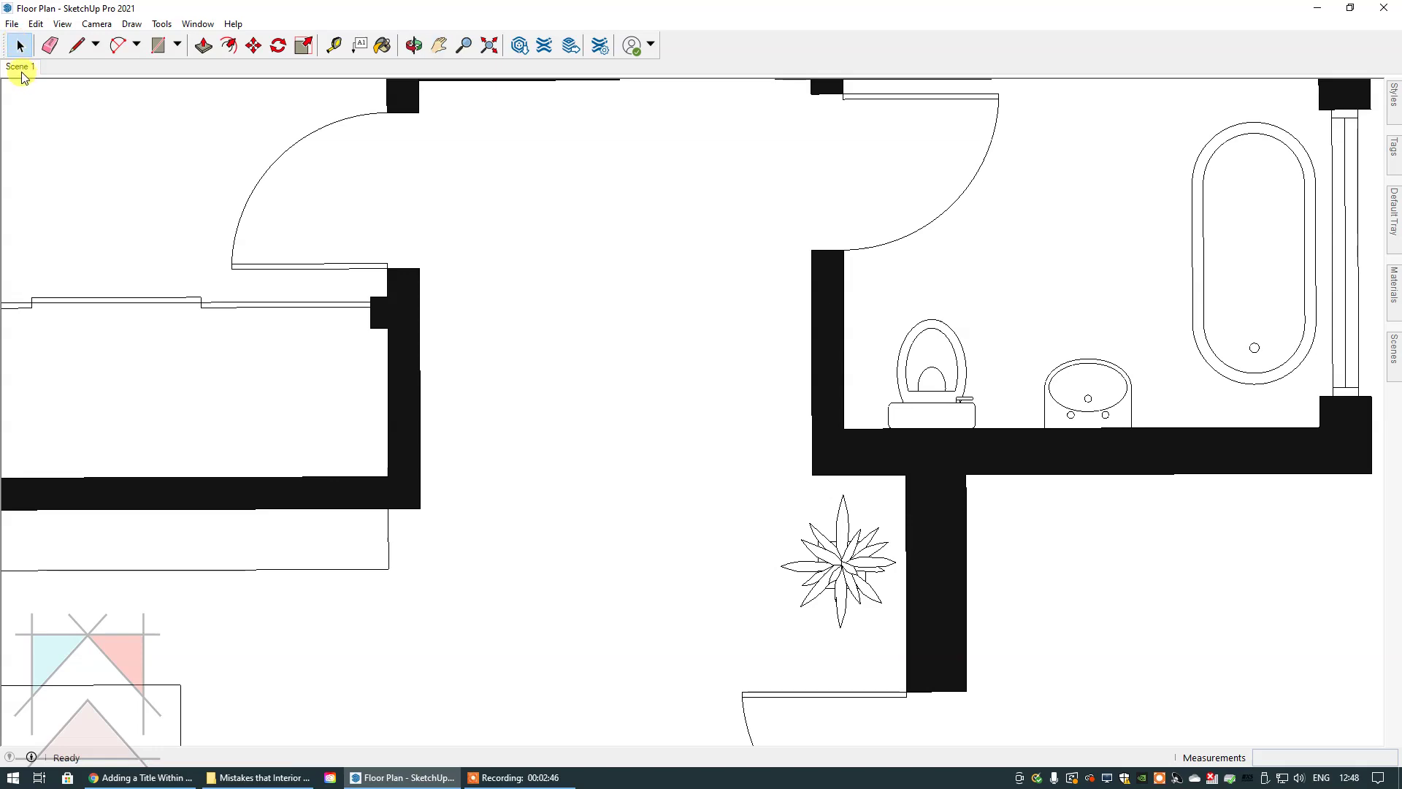
{"action": "scroll", "coordinate": [175, 175], "scroll_direction": "down", "scroll_amount": 3}
{"action": "key", "text": "shift+z"}
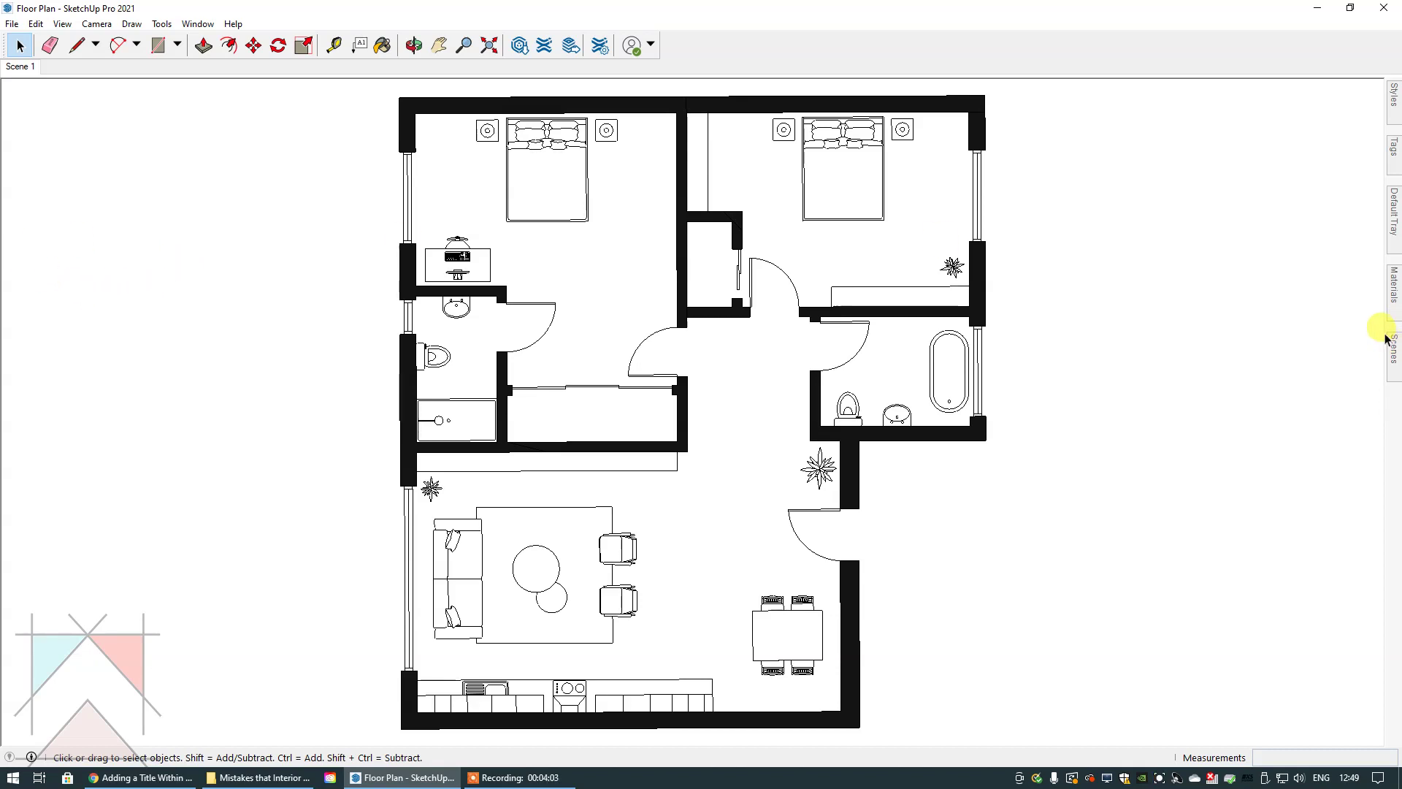
Step: Show the Materials tray with the black 0133_Gray wall material
{"action": "left_click", "coordinate": [1395, 295]}
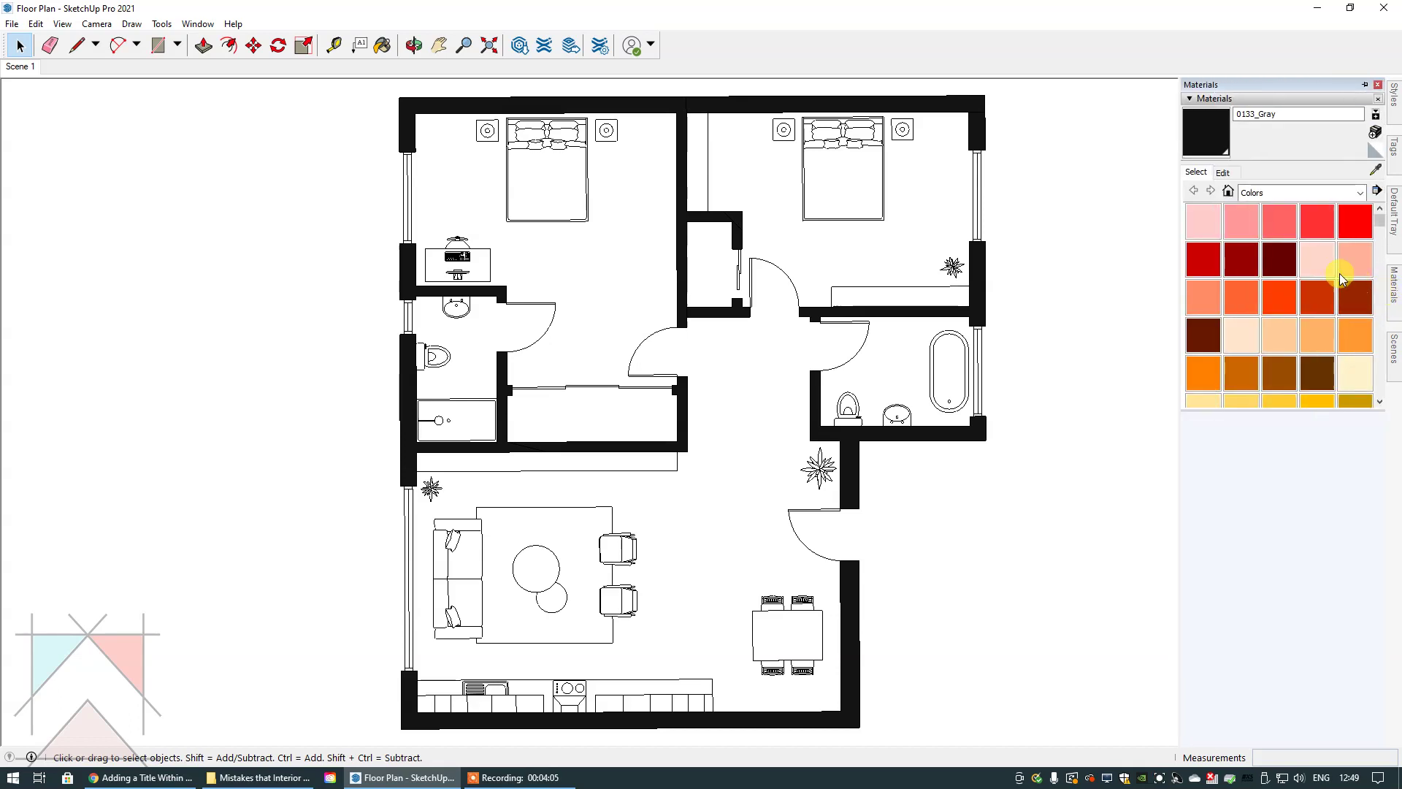
Step: Raise 0133_Gray's brightness on the Edit tab so the walls turn grey
{"action": "left_click", "coordinate": [1228, 173]}
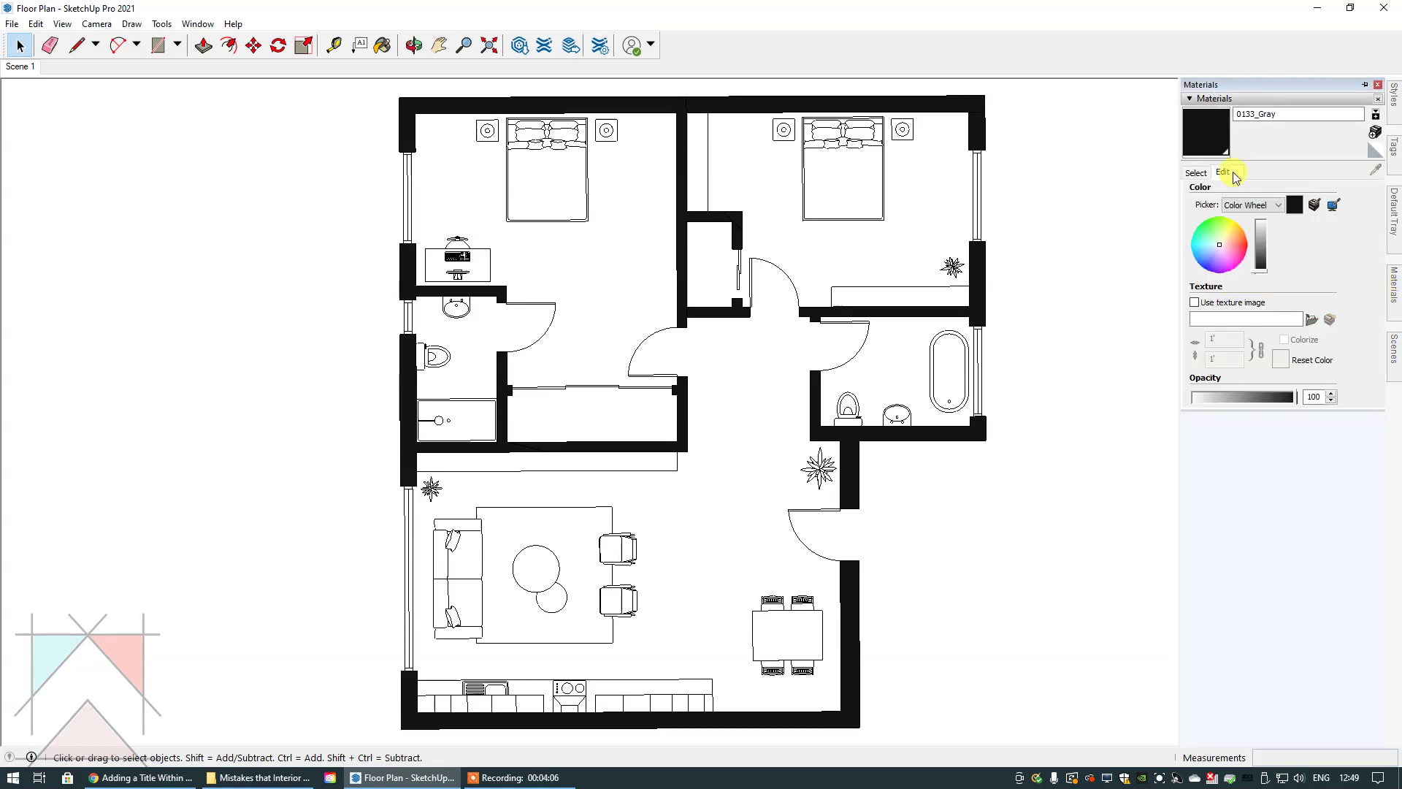
{"action": "left_click", "coordinate": [1263, 251]}
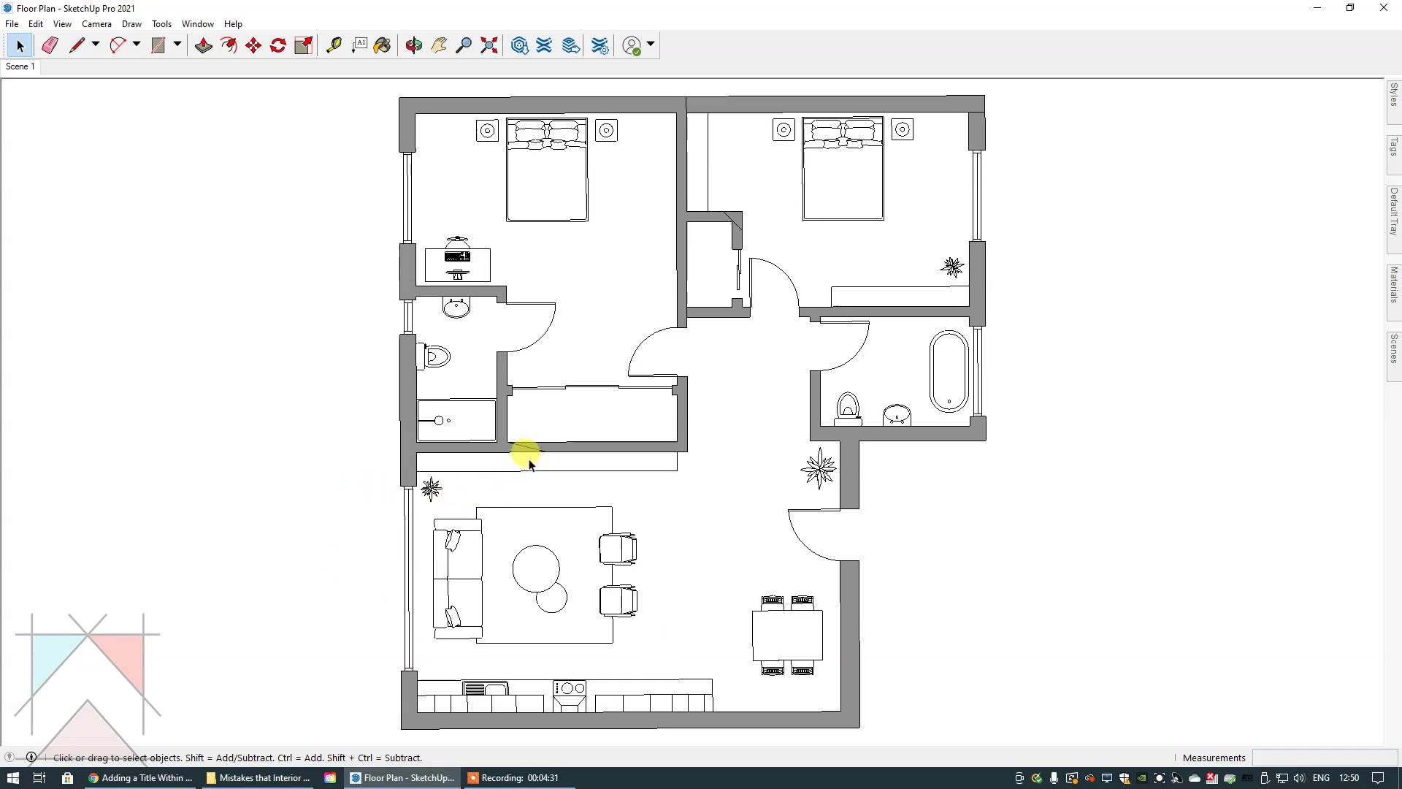
{"action": "scroll", "coordinate": [530, 464], "scroll_direction": "up", "scroll_amount": 4}
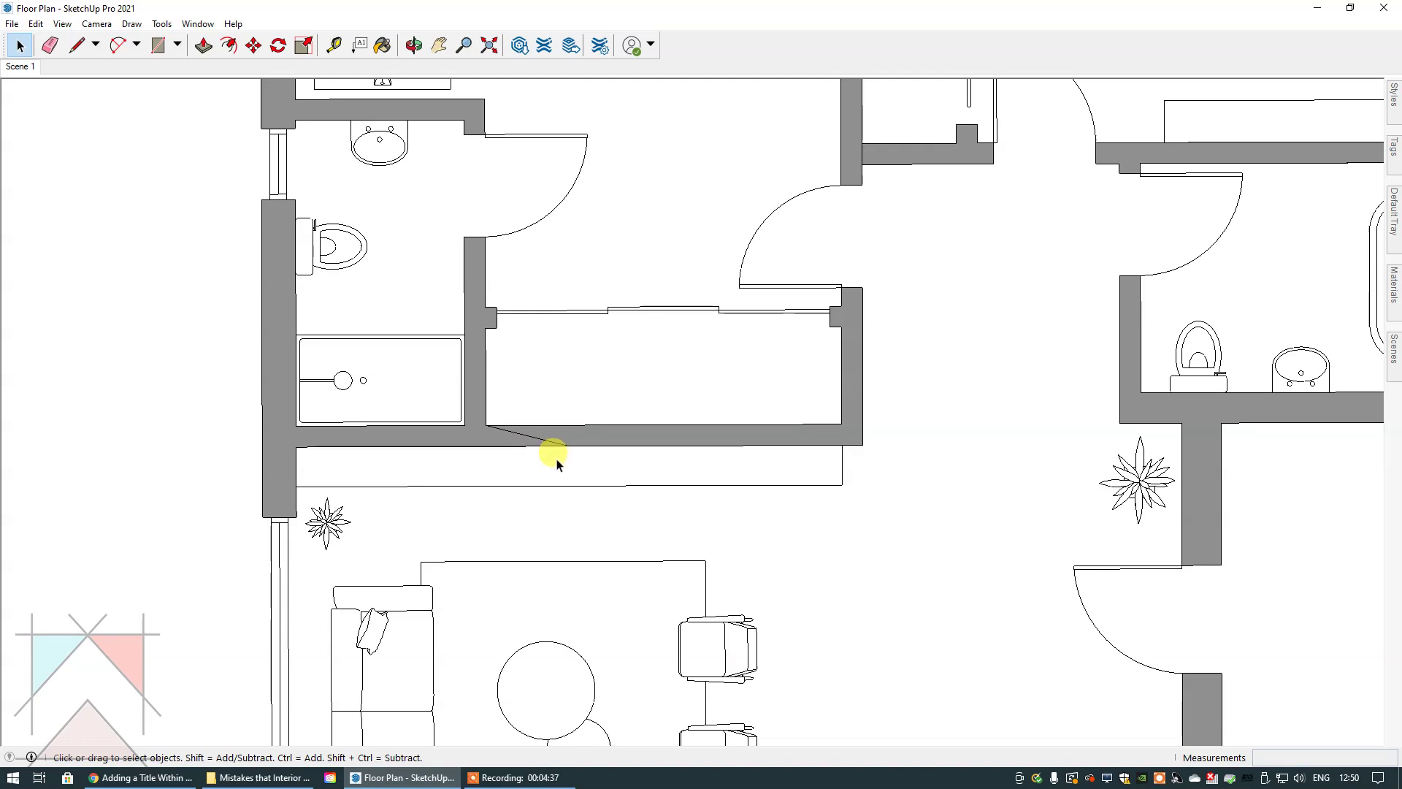
Step: Delete the stray diagonal edge crossing the wall, then pan over to the bedrooms
{"action": "left_click", "coordinate": [522, 439]}
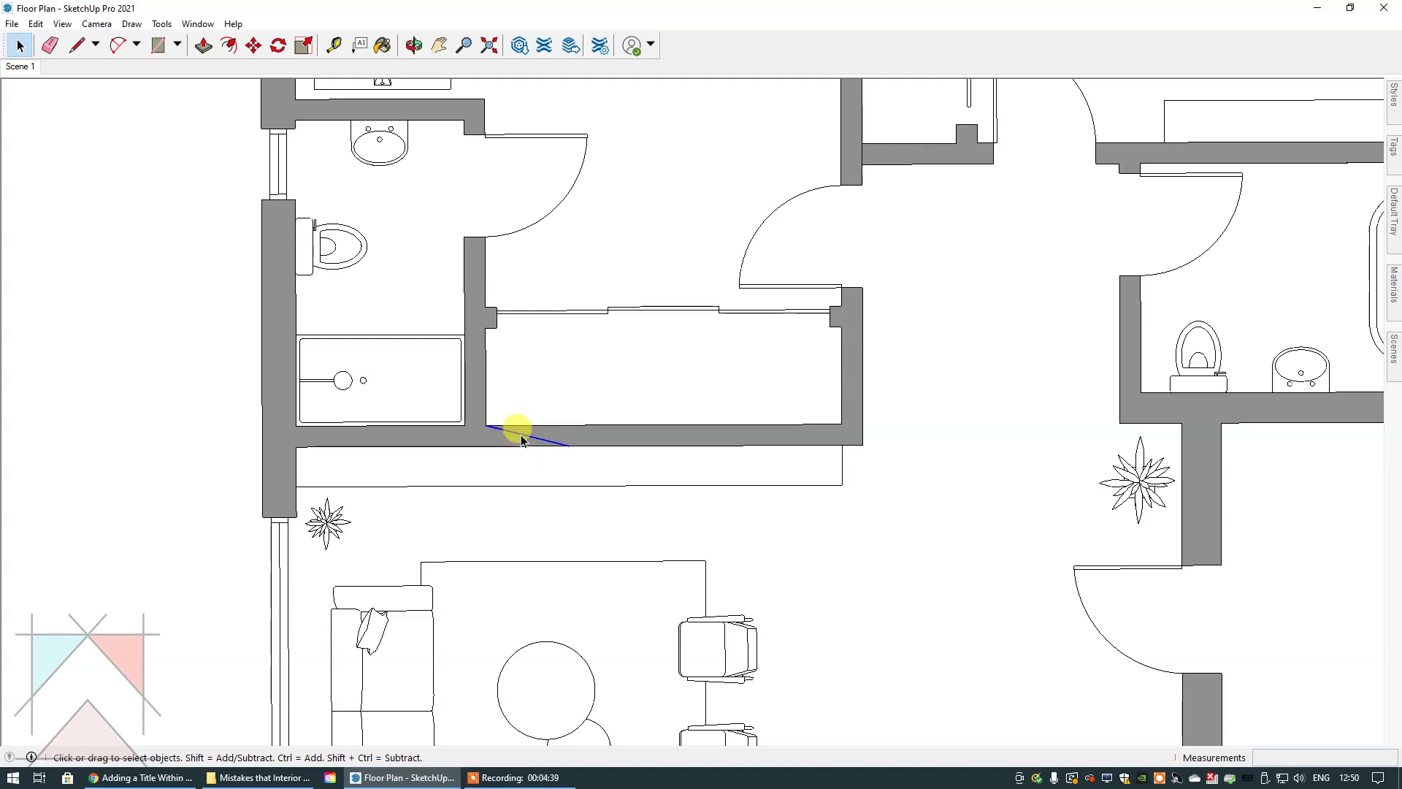
{"action": "key", "text": "Delete"}
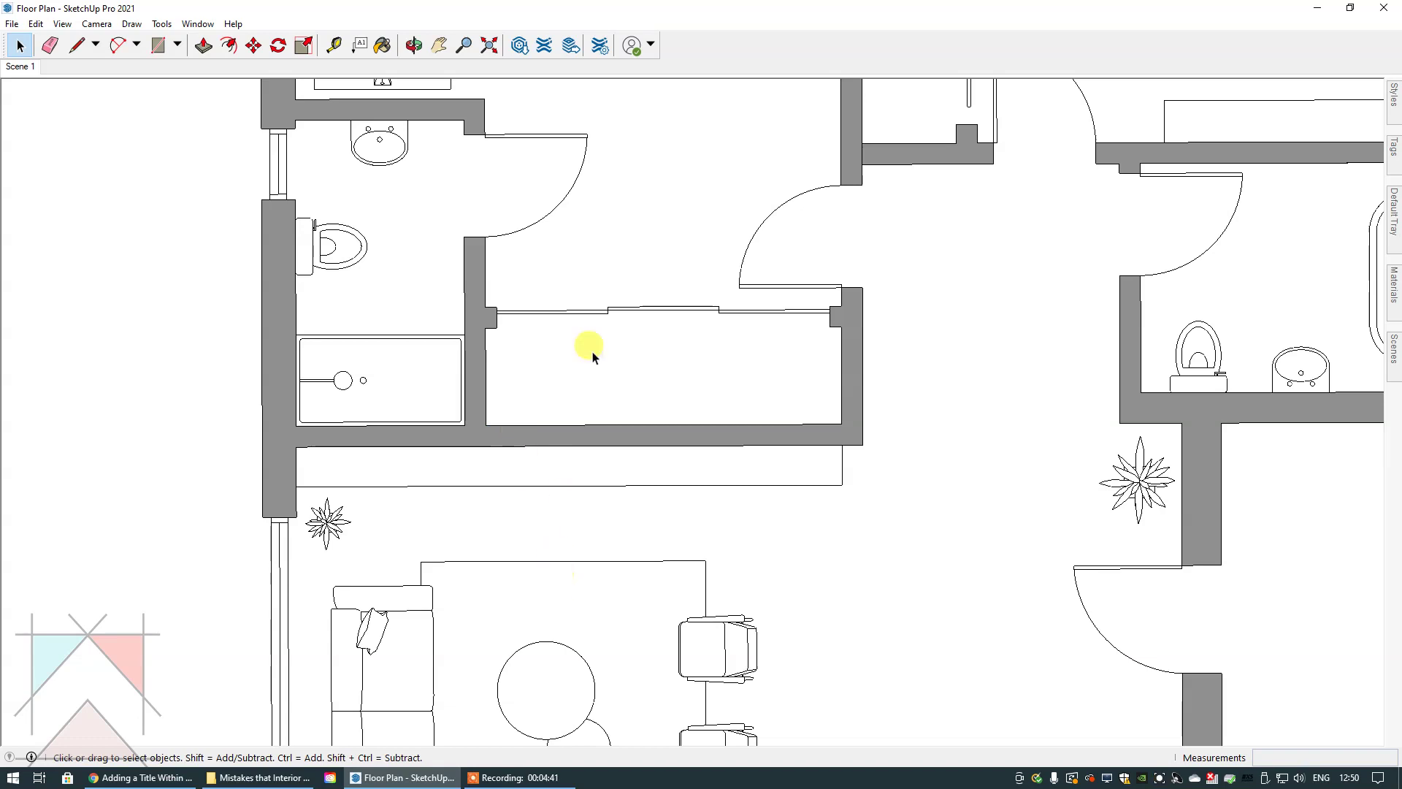
{"action": "left_click", "coordinate": [438, 46]}
{"action": "left_click_drag", "start_coordinate": [710, 219], "coordinate": [495, 511]}
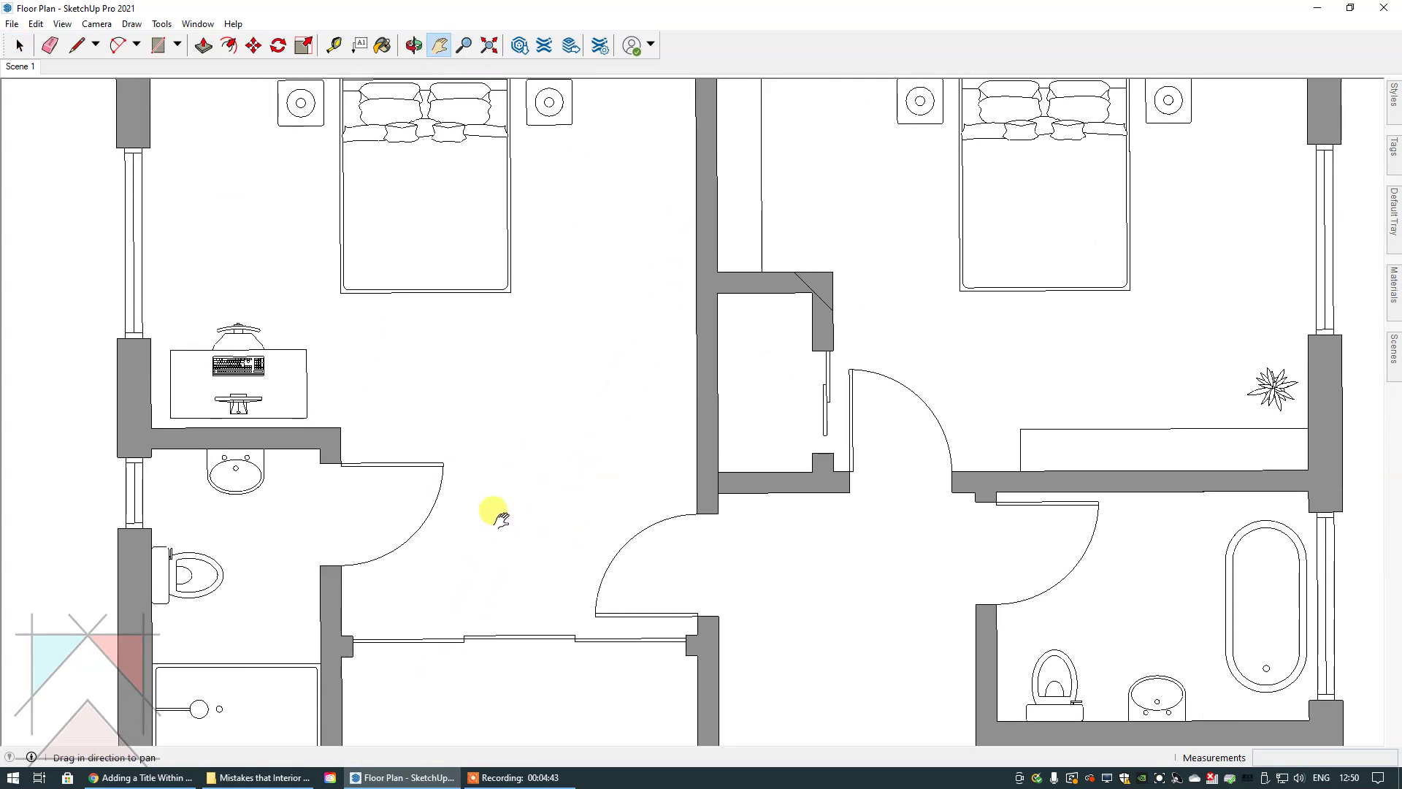
{"action": "left_click", "coordinate": [20, 50]}
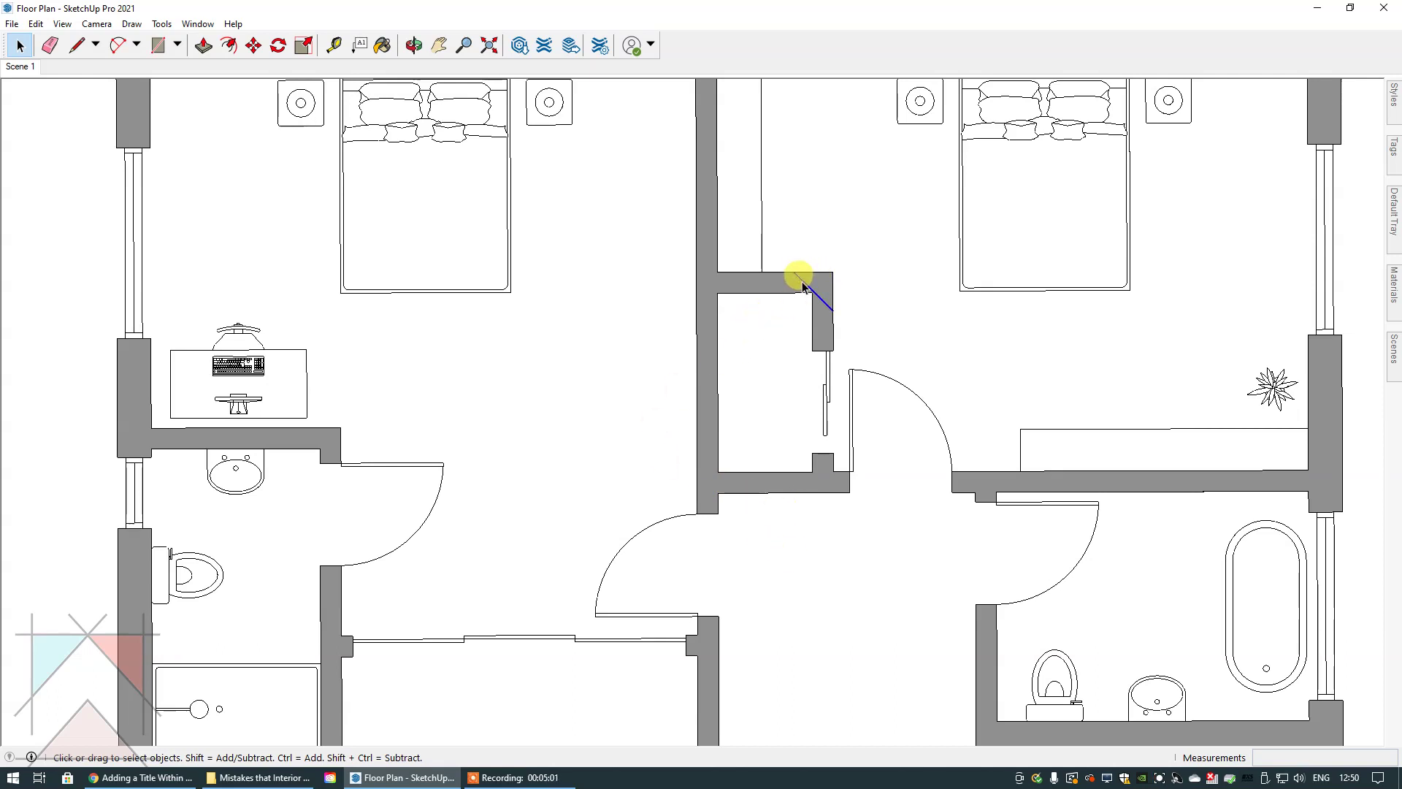
Step: Pan along the top wall checking the grey fills for other stray edges
{"action": "left_click", "coordinate": [439, 45]}
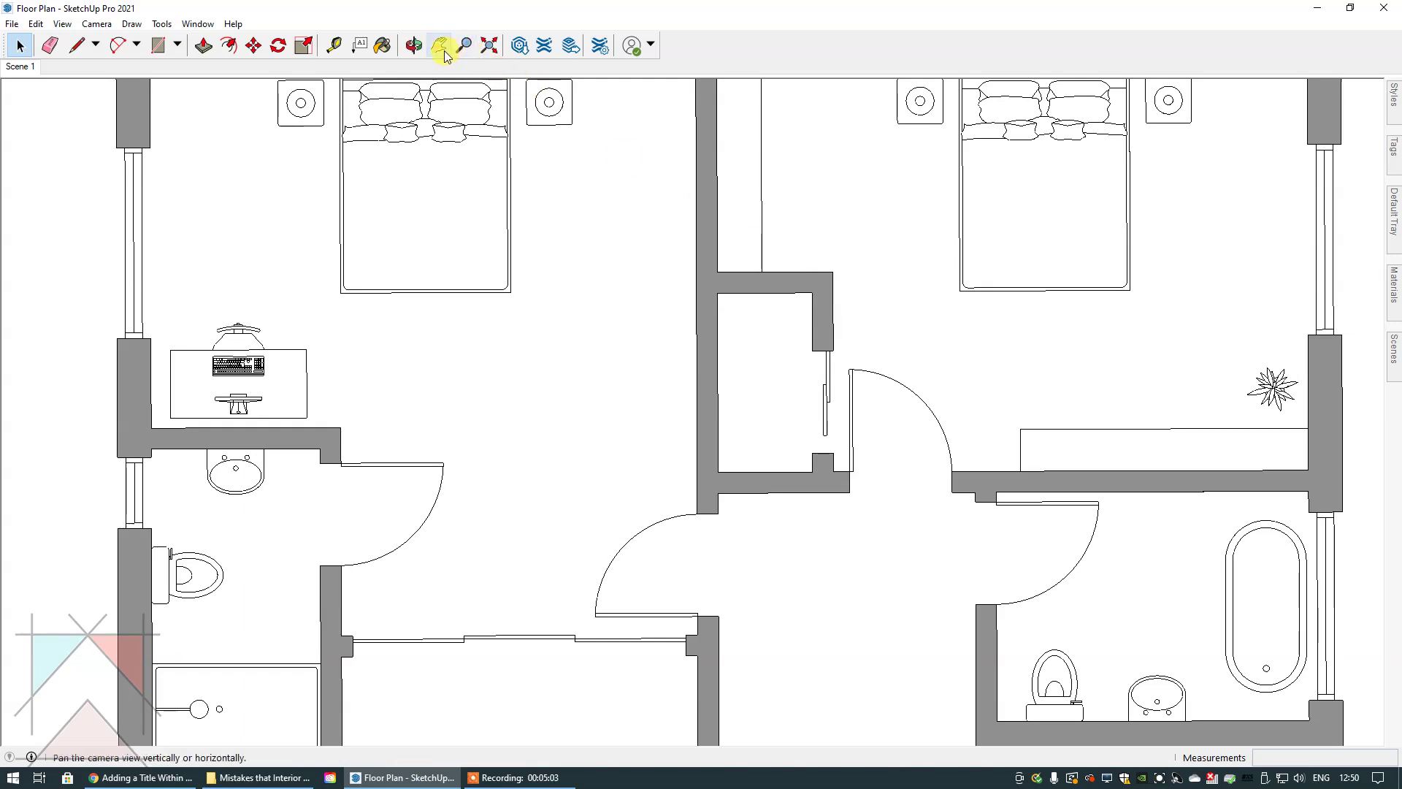
{"action": "left_click_drag", "start_coordinate": [682, 214], "coordinate": [557, 319]}
{"action": "left_click", "coordinate": [19, 44]}
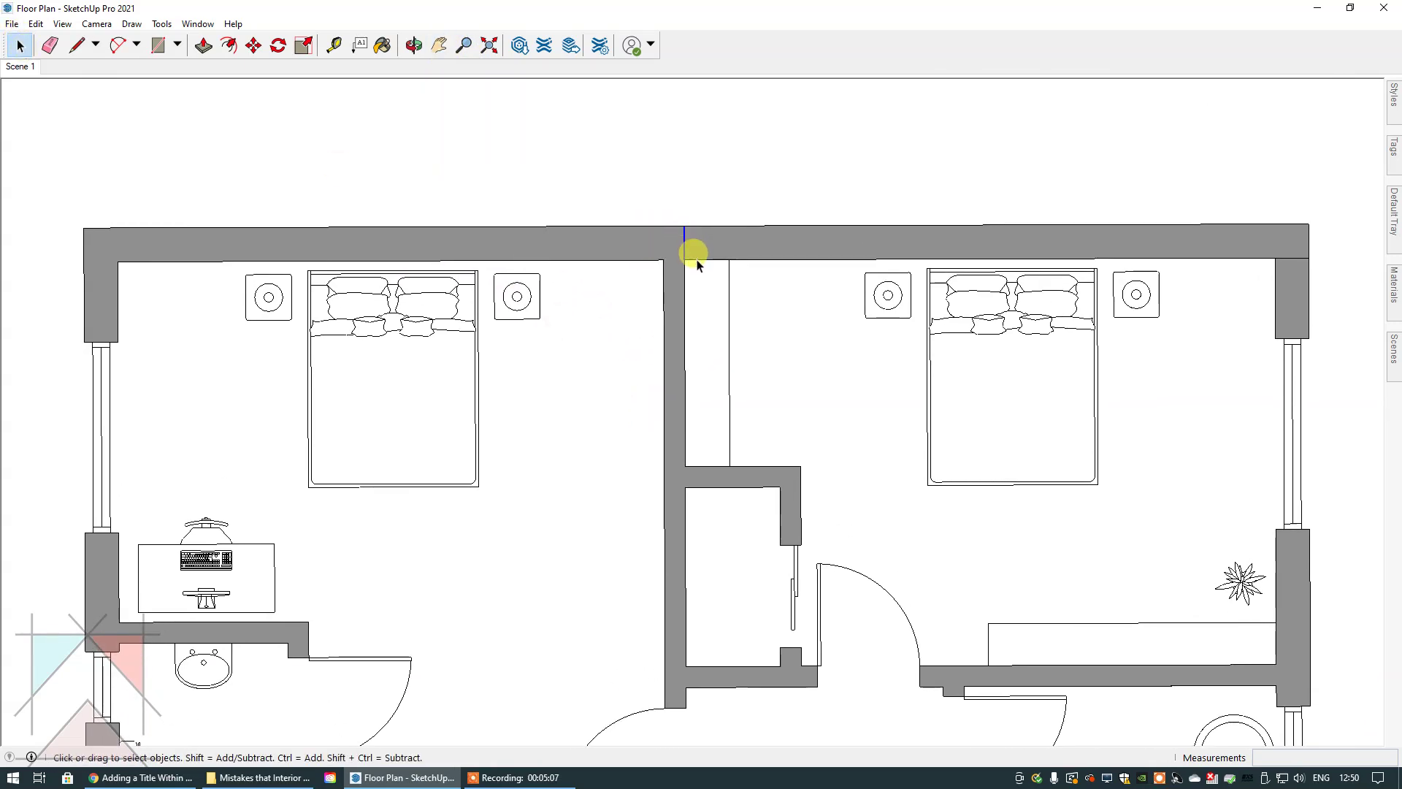
{"action": "left_click", "coordinate": [439, 45]}
{"action": "left_click_drag", "start_coordinate": [699, 390], "coordinate": [696, 222]}
{"action": "scroll", "coordinate": [719, 376], "scroll_direction": "down", "scroll_amount": 3}
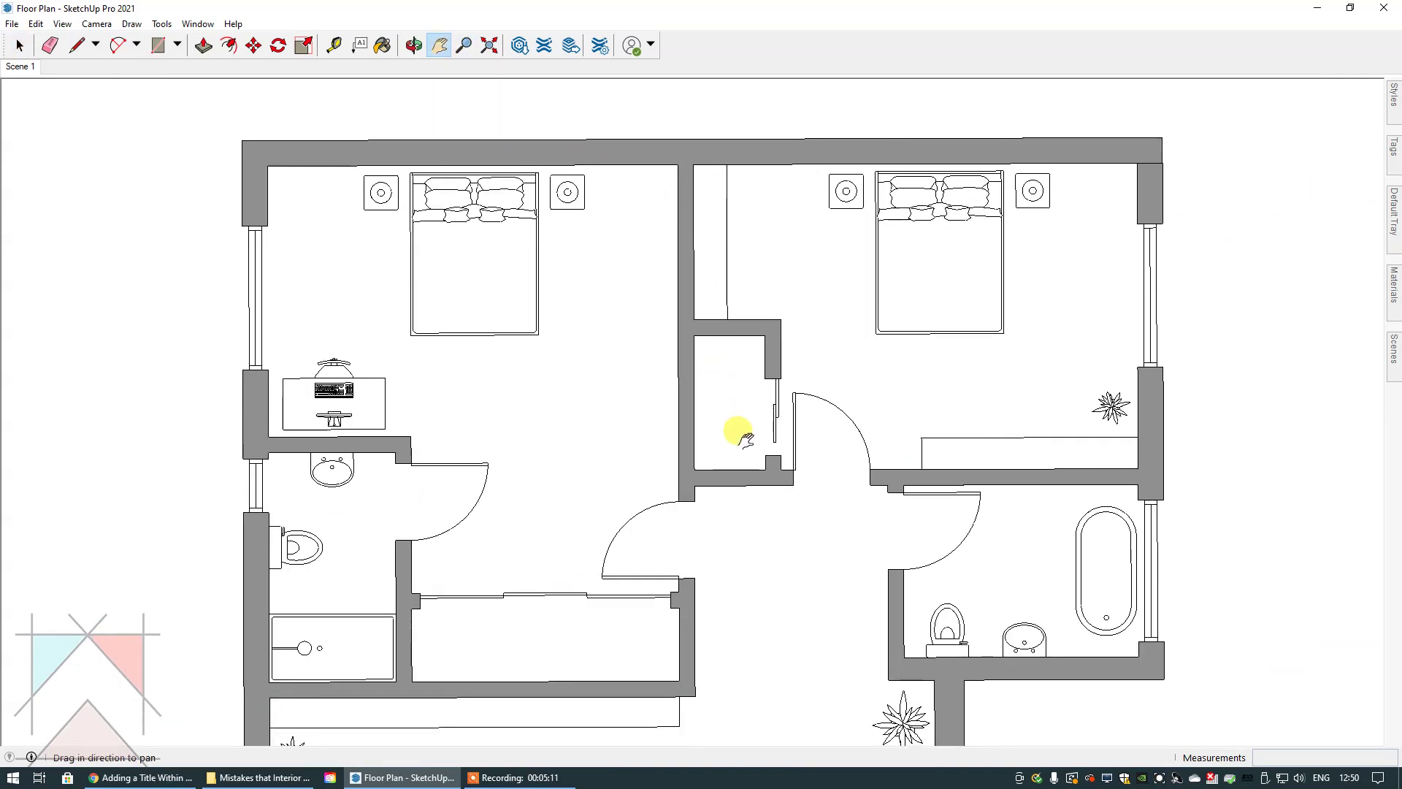
{"action": "left_click", "coordinate": [20, 46]}
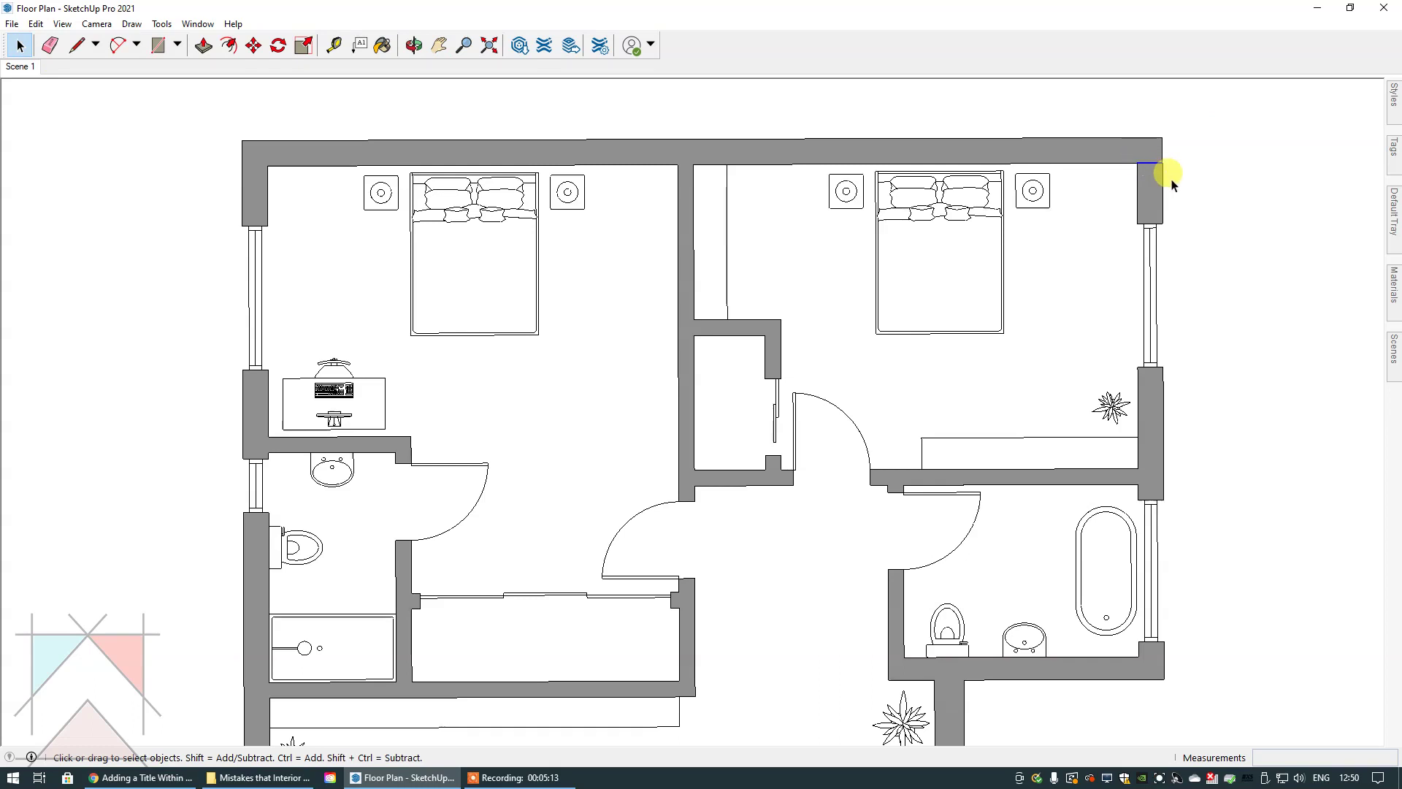
Step: Pan over the living area and kitchen, then restore the Scene 1 view
{"action": "left_click", "coordinate": [440, 46]}
{"action": "left_click_drag", "start_coordinate": [645, 375], "coordinate": [638, 260]}
{"action": "scroll", "coordinate": [645, 292], "scroll_direction": "down", "scroll_amount": 2}
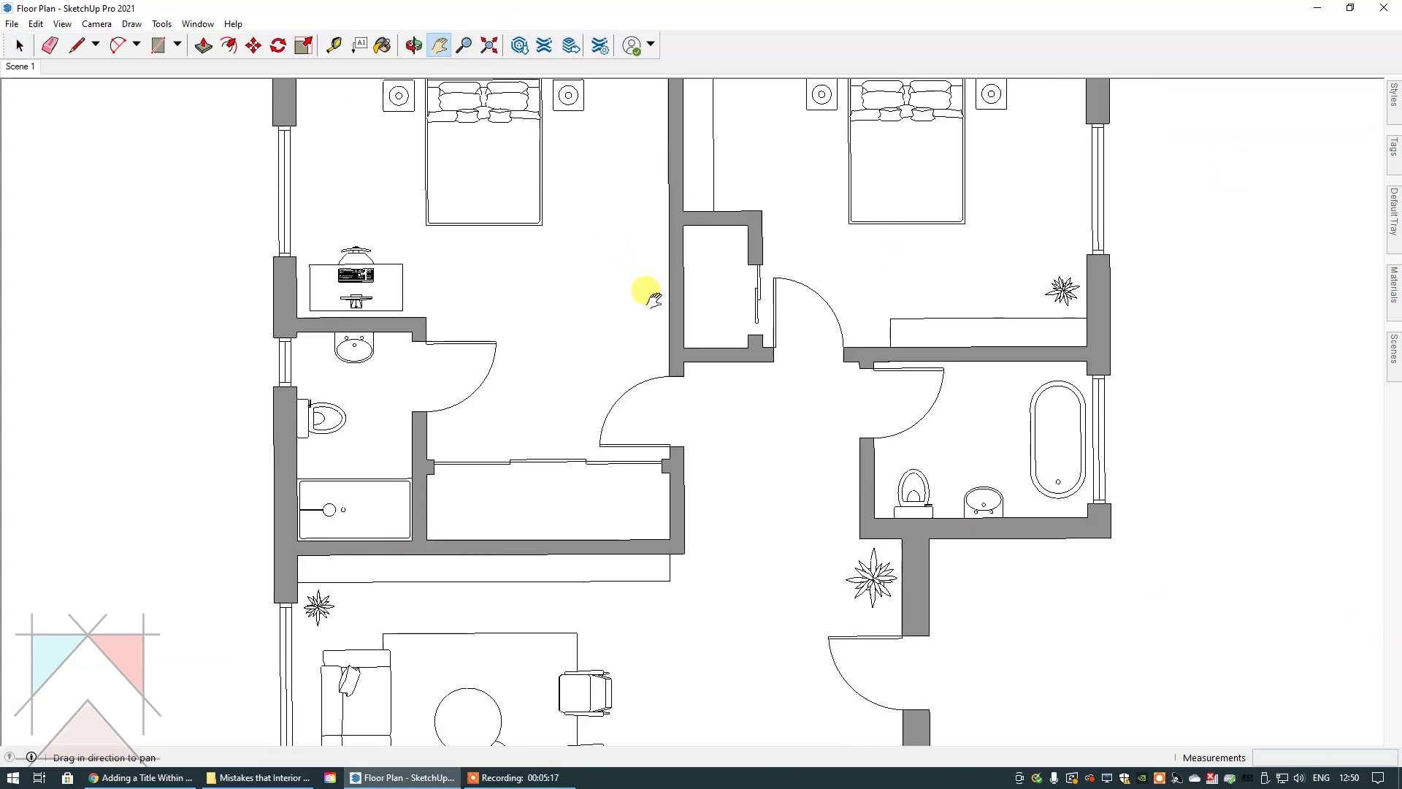
{"action": "left_click_drag", "start_coordinate": [692, 393], "coordinate": [688, 471]}
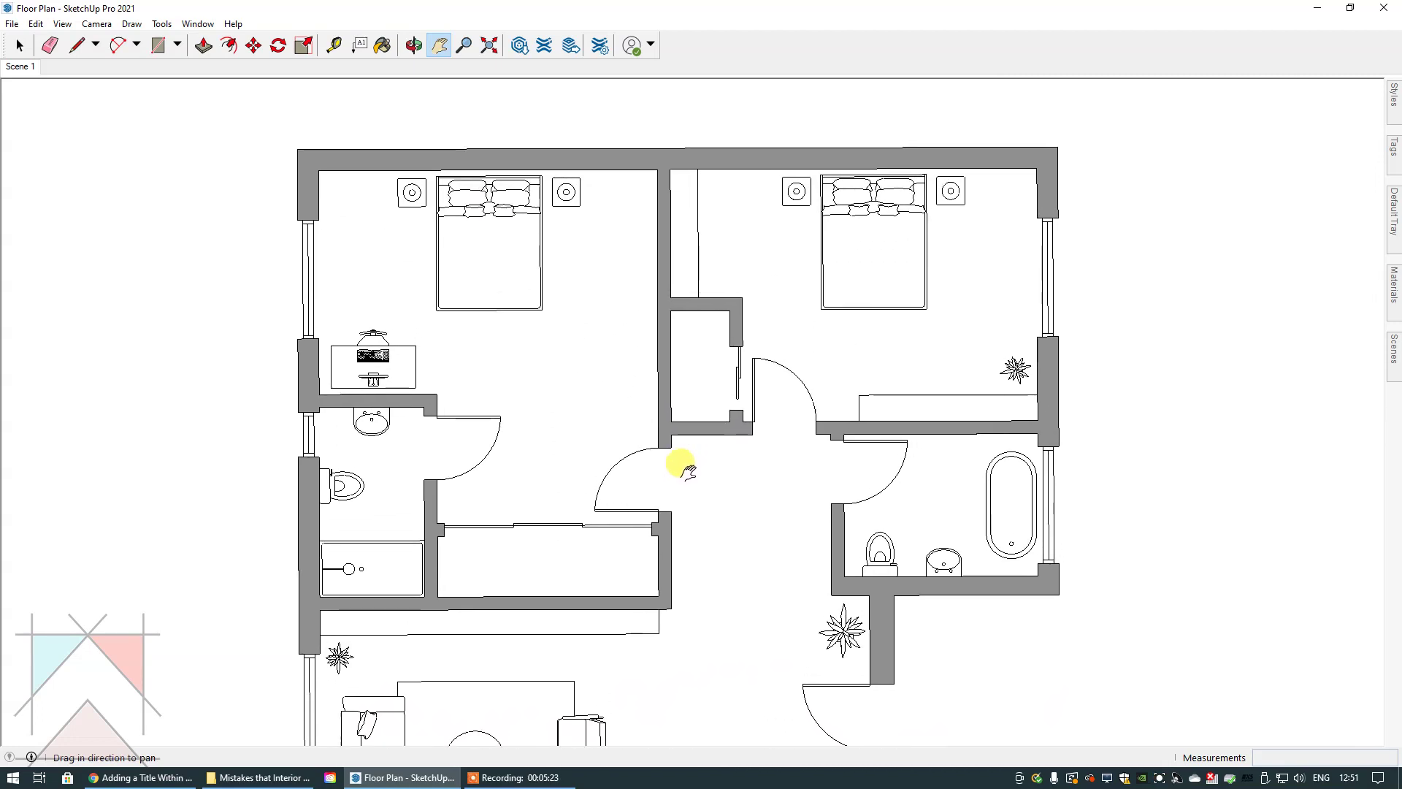
{"action": "left_click", "coordinate": [19, 45]}
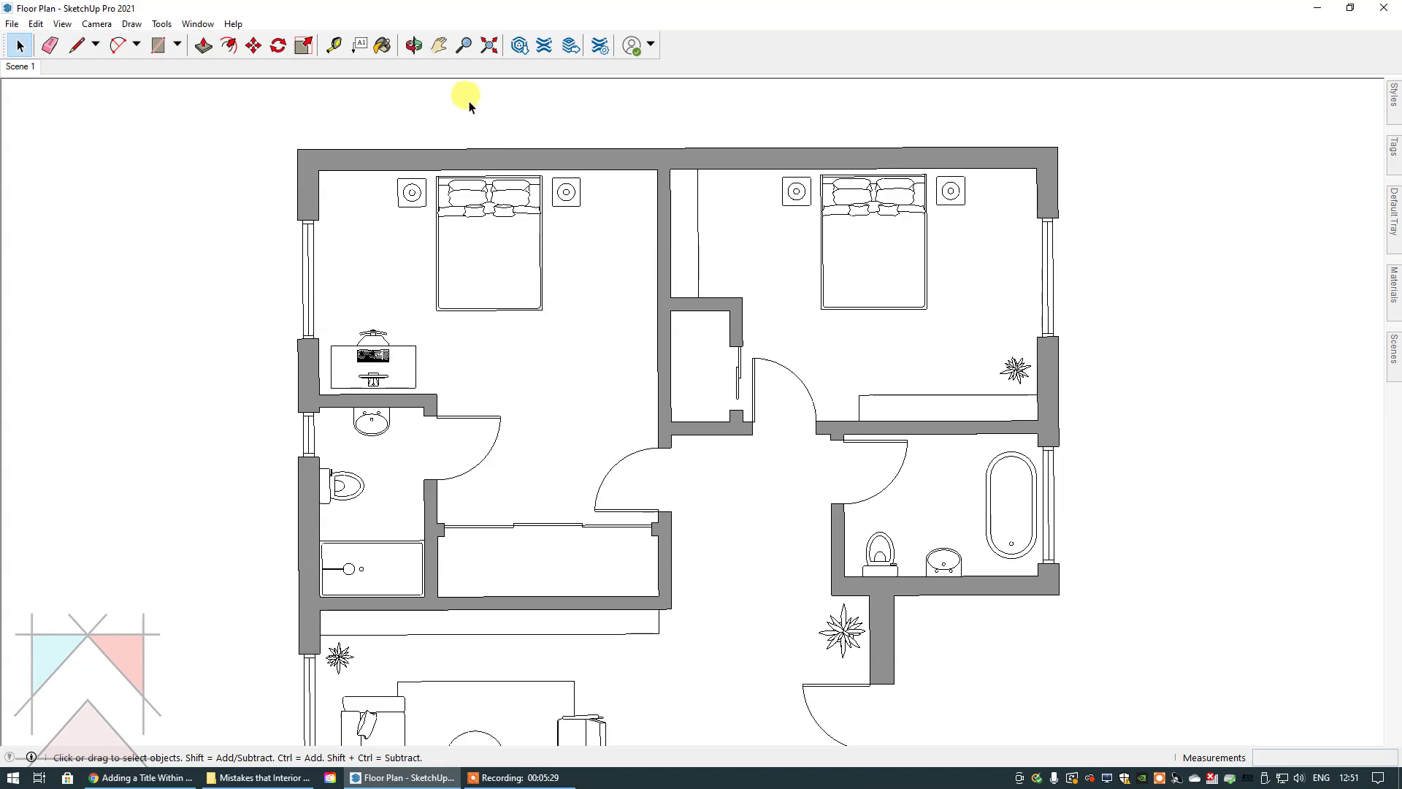
{"action": "left_click", "coordinate": [26, 69]}
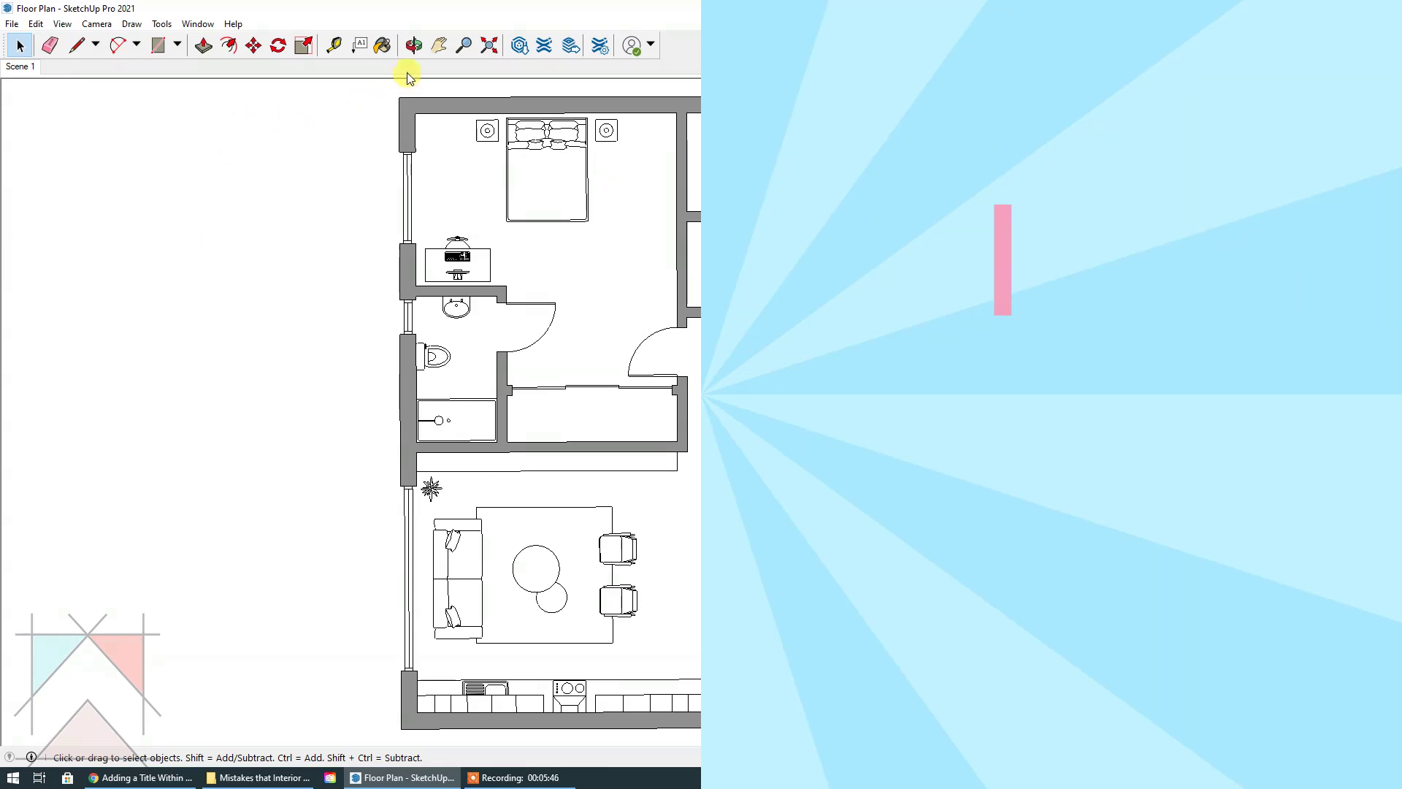
Step: Pick the Pan tool to move around the Scene 1 view
{"action": "left_click", "coordinate": [439, 45]}
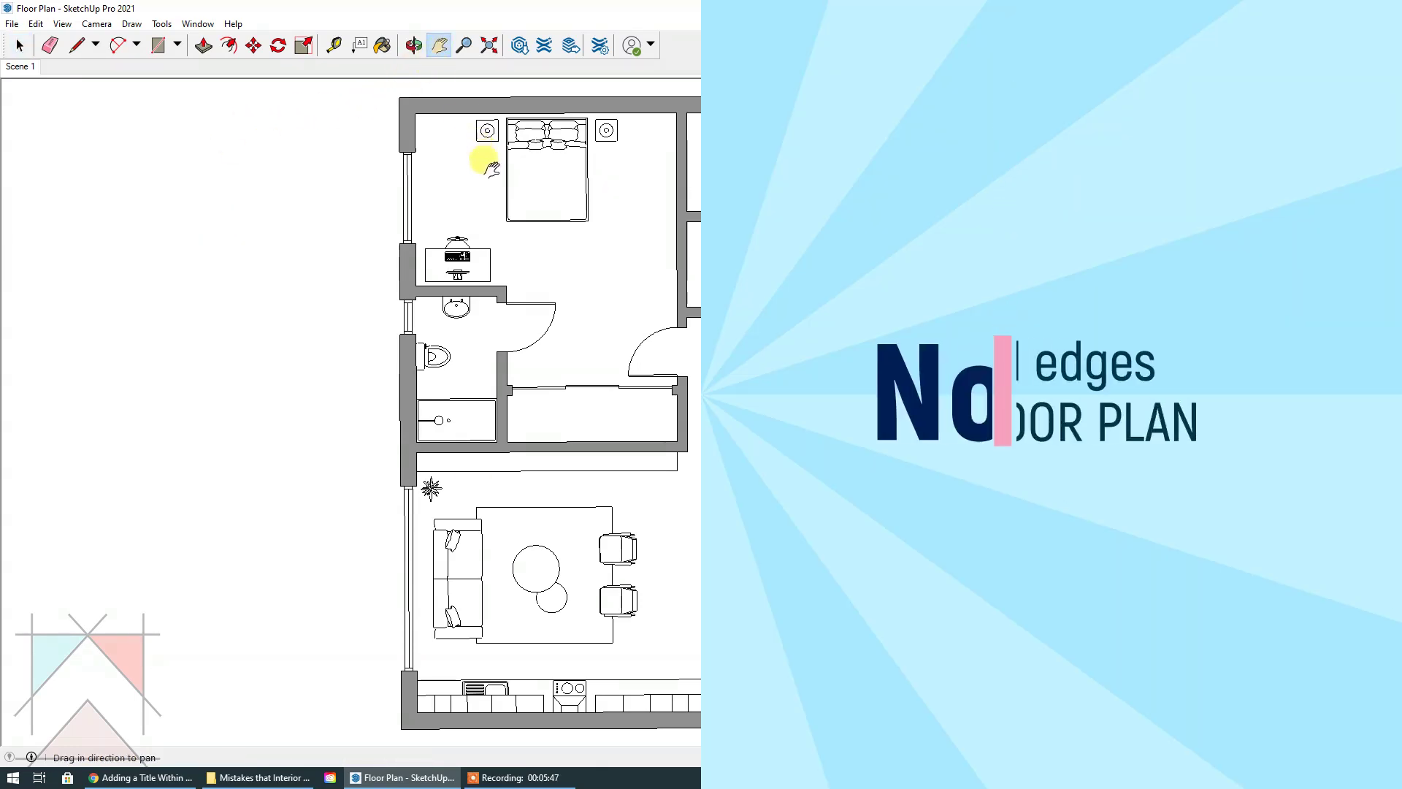
Step: Pan the plan down and zoom in on the upper bedroom's wall edges
{"action": "left_click_drag", "start_coordinate": [491, 167], "coordinate": [501, 304]}
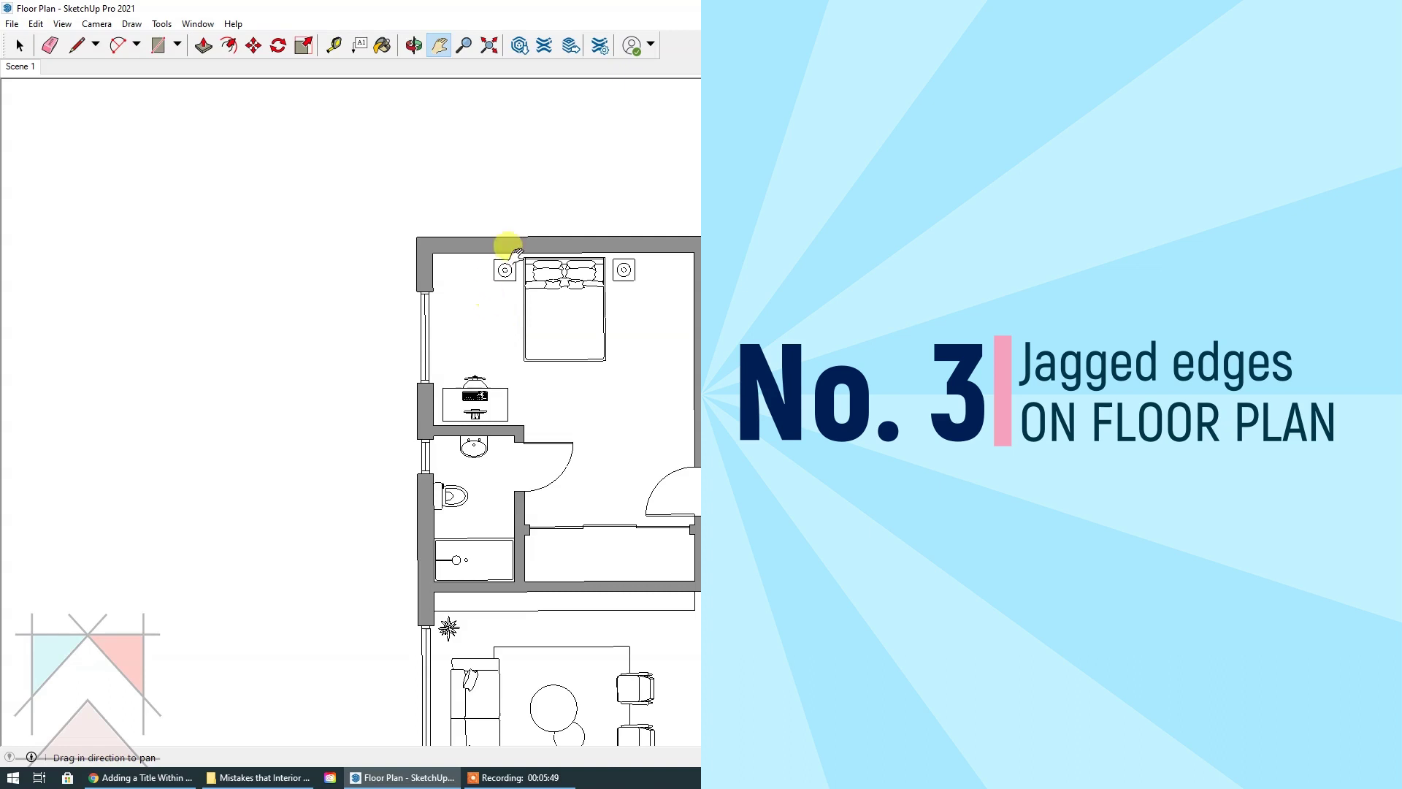
{"action": "scroll", "coordinate": [548, 267], "scroll_direction": "up", "scroll_amount": 4}
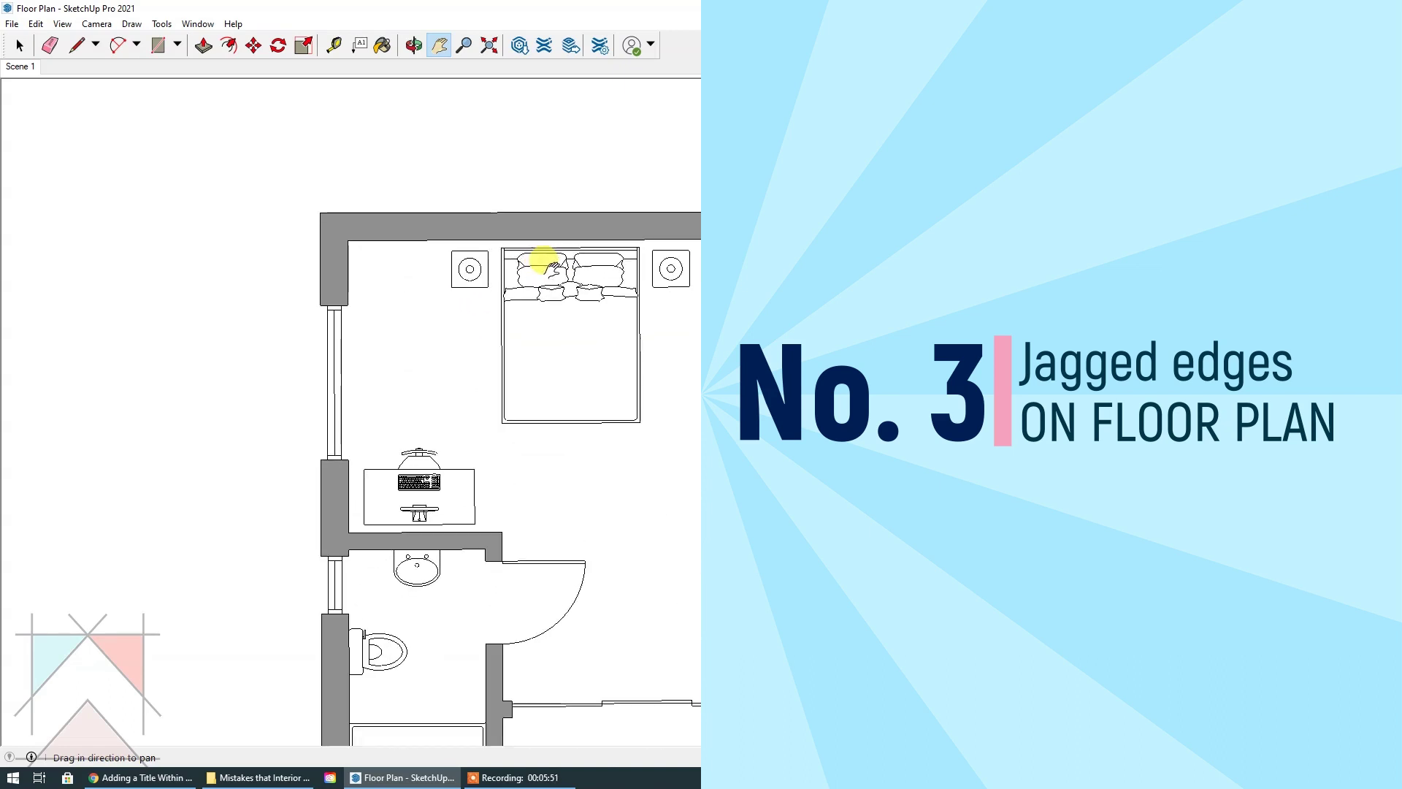
{"action": "left_click", "coordinate": [20, 45]}
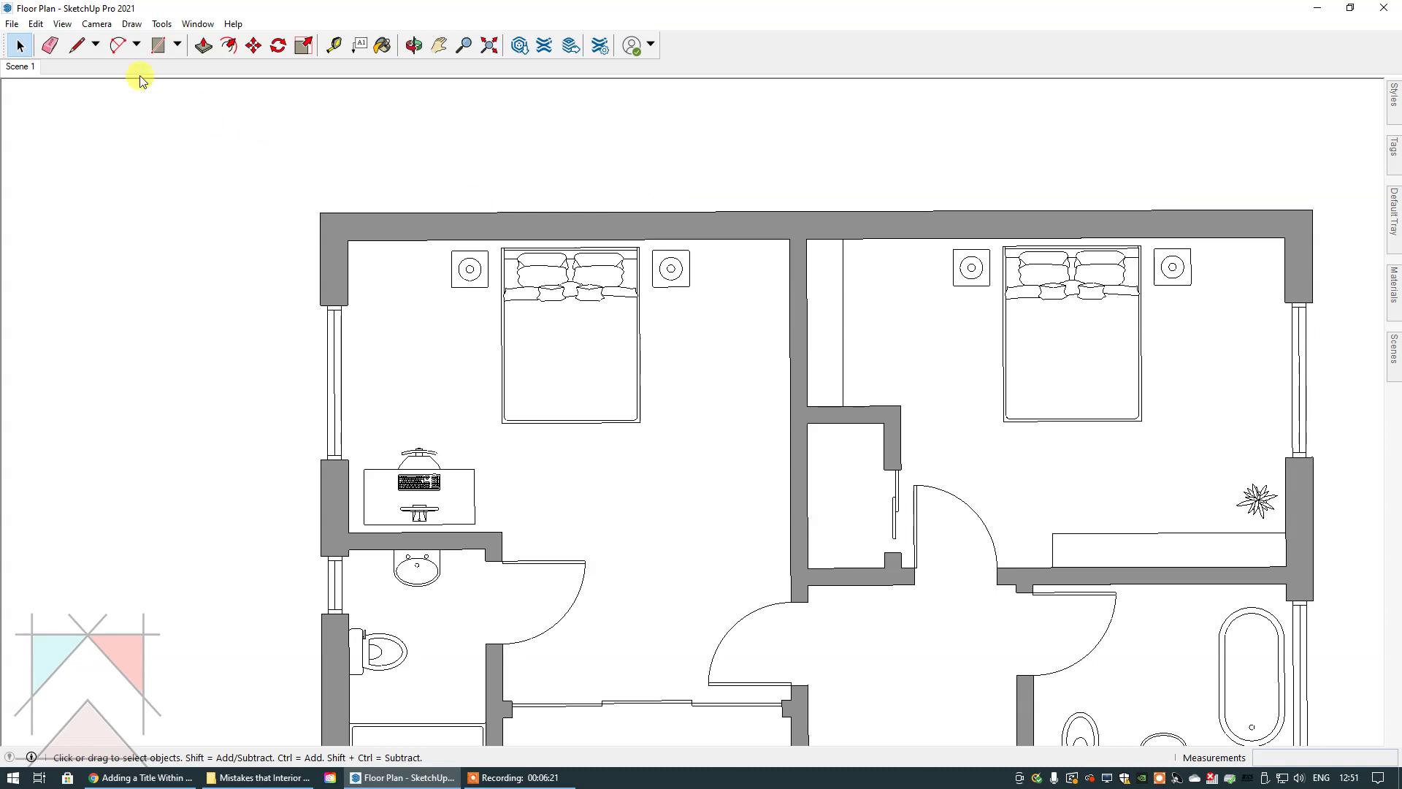
Step: Start a line in the upper bedroom, then cancel it without drawing anything
{"action": "left_click", "coordinate": [76, 45]}
{"action": "left_click", "coordinate": [583, 136]}
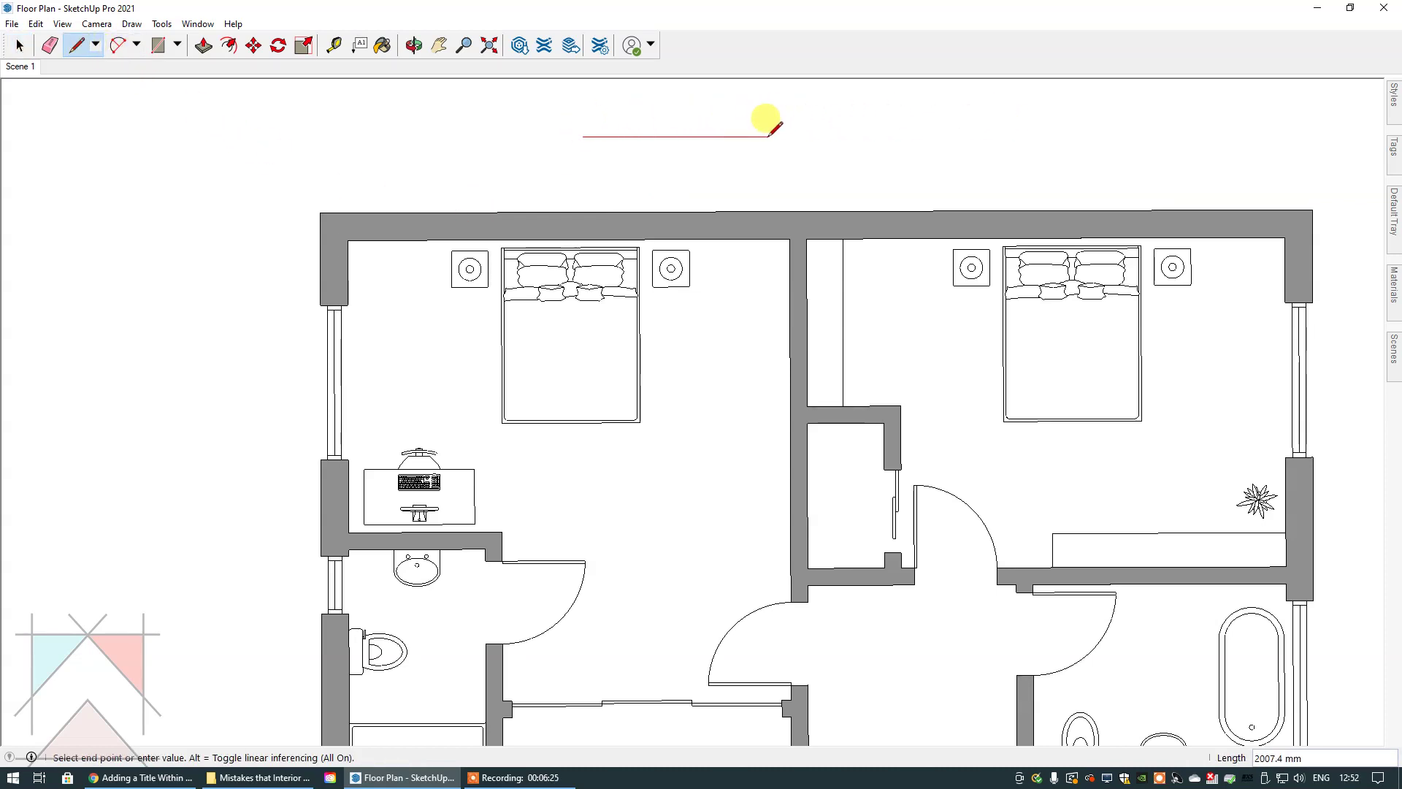
{"action": "left_click", "coordinate": [19, 45]}
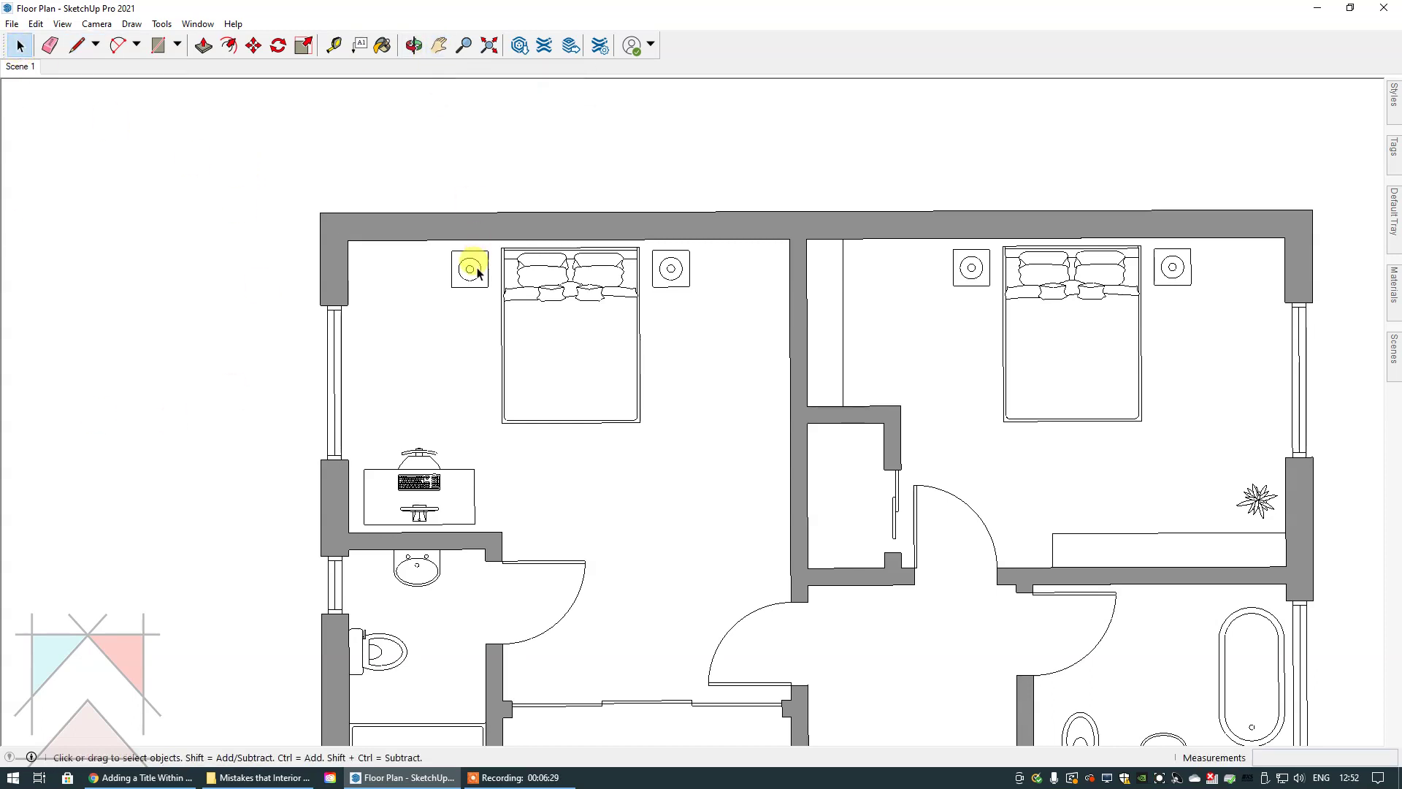
Step: Zoom out and pan up to frame both bedrooms, the bathrooms and hallway
{"action": "scroll", "coordinate": [474, 270], "scroll_direction": "down", "scroll_amount": 3}
{"action": "left_click", "coordinate": [439, 46]}
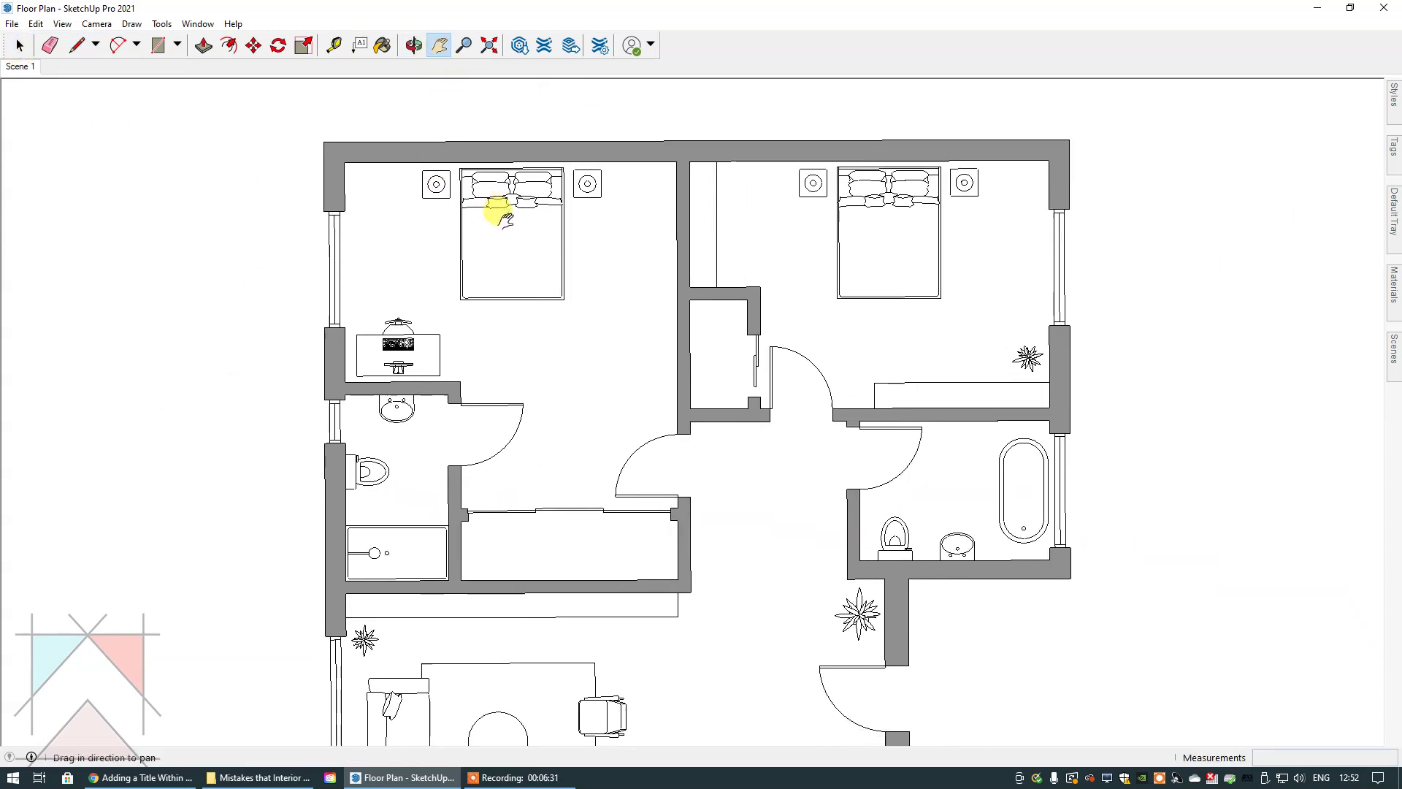
{"action": "left_click_drag", "start_coordinate": [504, 219], "coordinate": [511, 191]}
{"action": "key", "text": "space"}
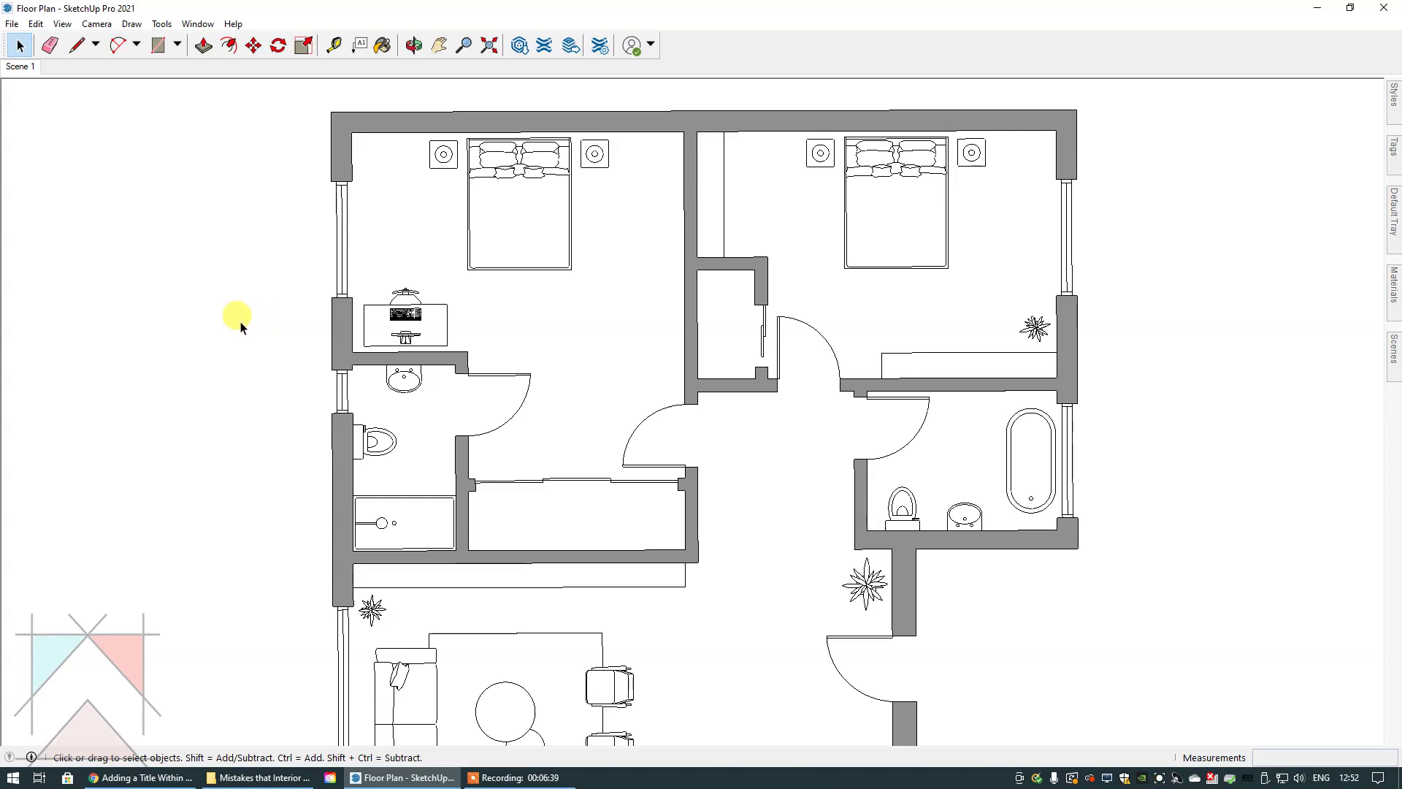
Step: From Scene 1, zoom out and pan until the plan appears beside the model axes
{"action": "left_click", "coordinate": [20, 67]}
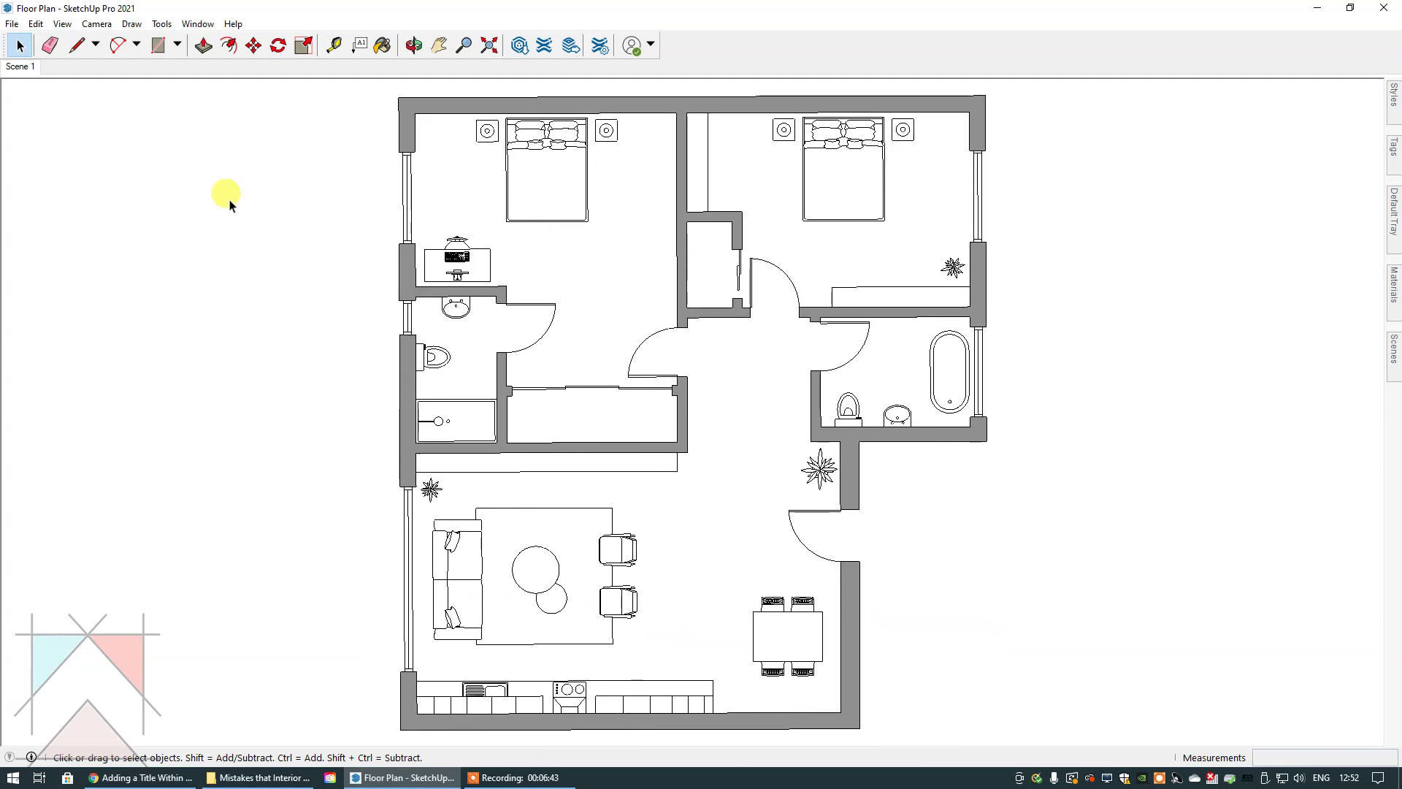
{"action": "scroll", "coordinate": [323, 304], "scroll_direction": "down", "scroll_amount": 5}
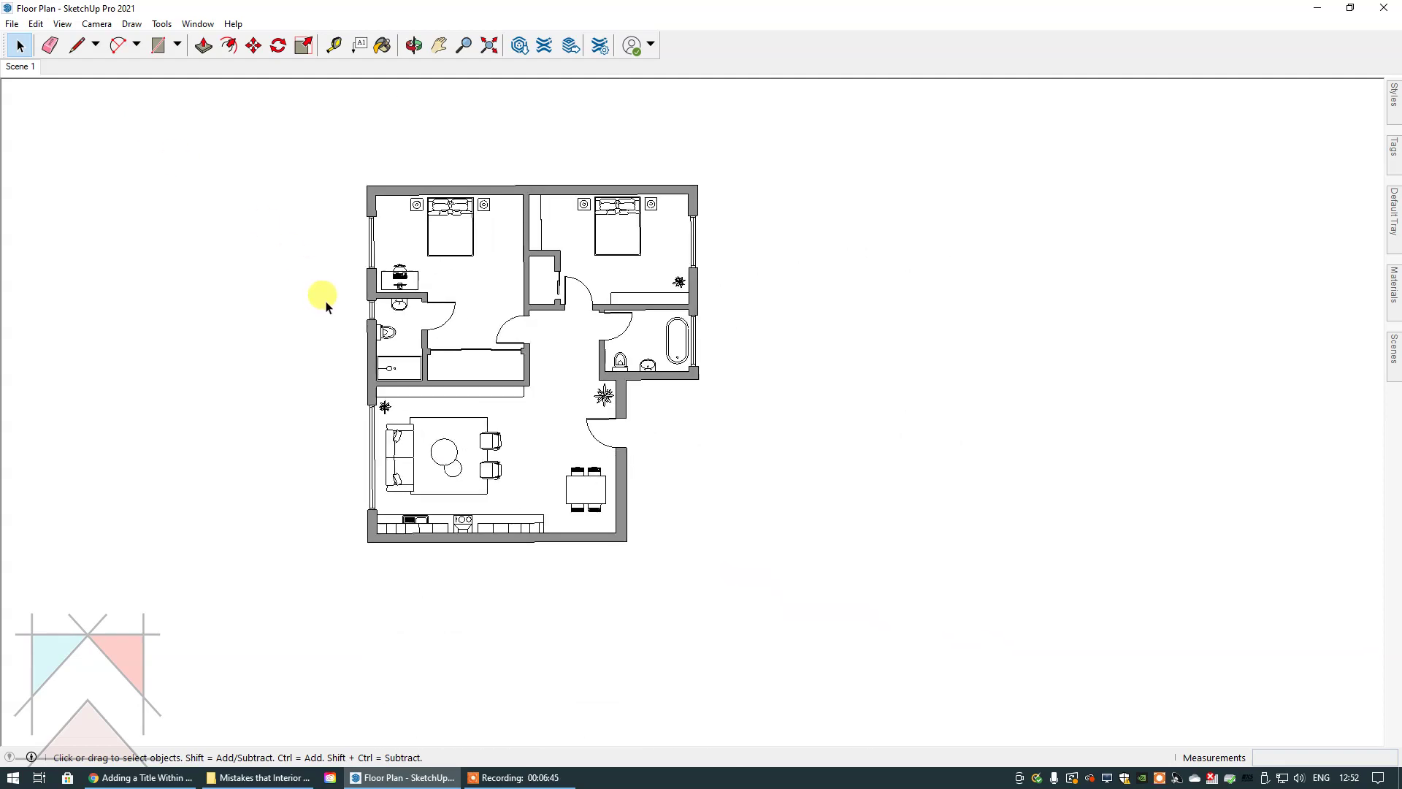
{"action": "left_click", "coordinate": [439, 45]}
{"action": "left_click_drag", "start_coordinate": [495, 239], "coordinate": [755, 195]}
{"action": "left_click", "coordinate": [19, 45]}
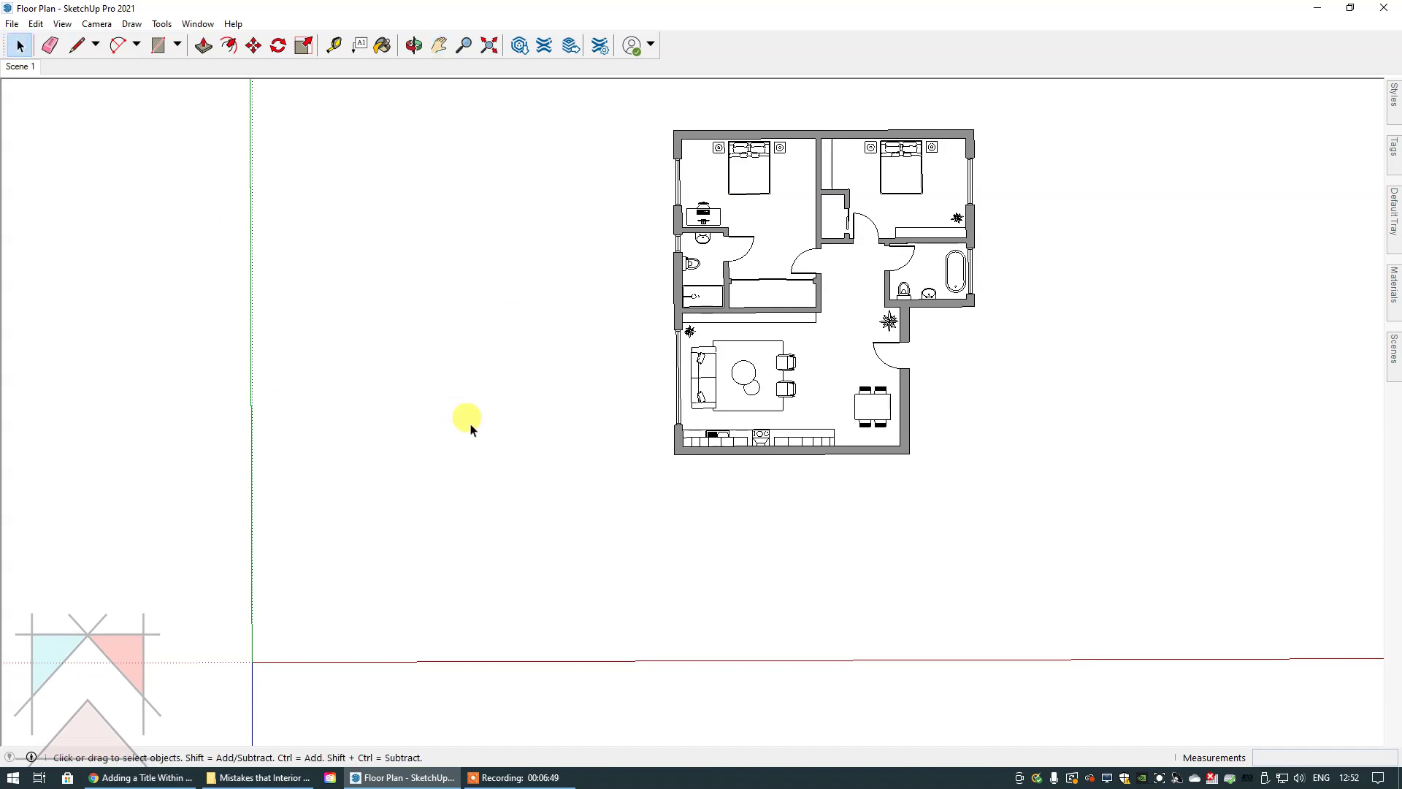
{"action": "scroll", "coordinate": [471, 429], "scroll_direction": "down", "scroll_amount": 1}
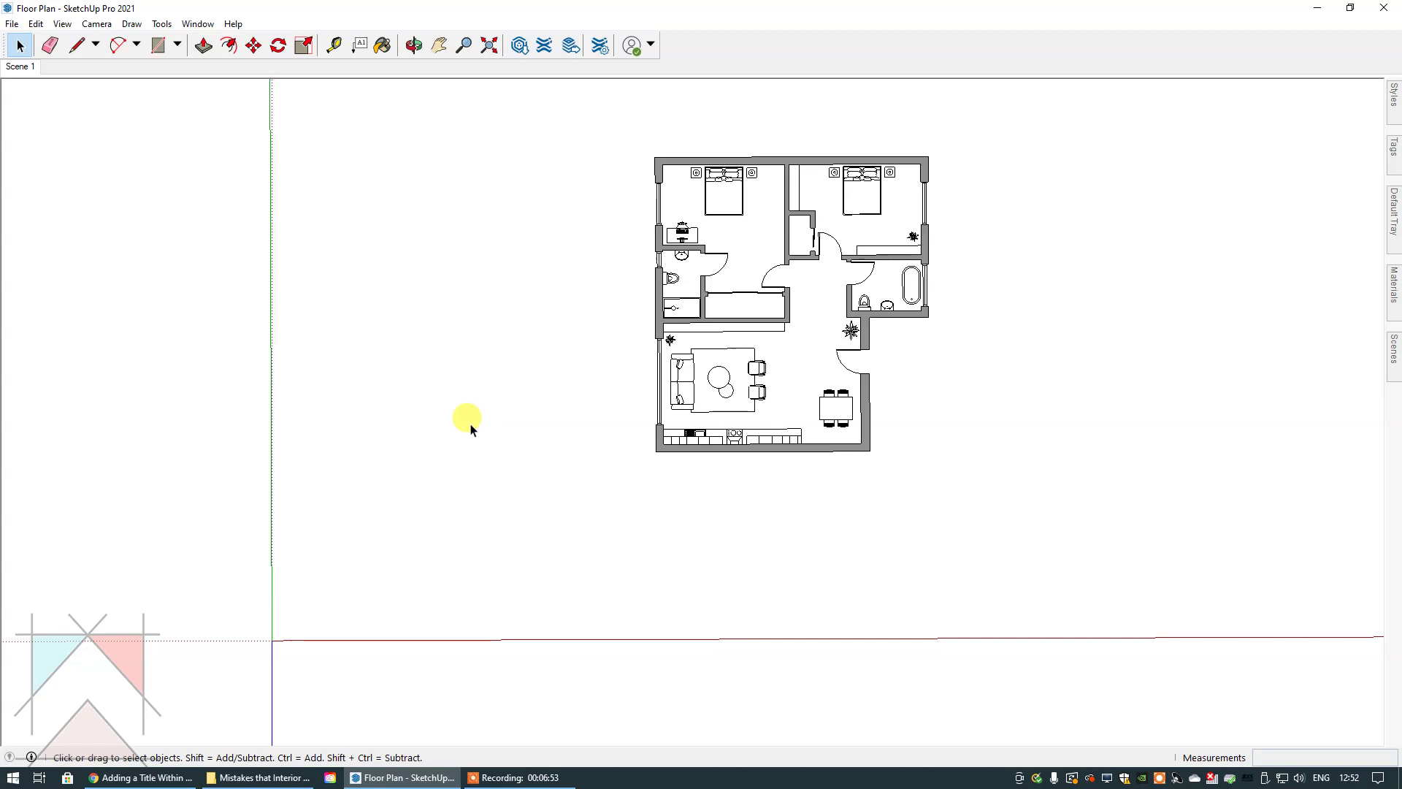
{"action": "scroll", "coordinate": [471, 429], "scroll_direction": "down", "scroll_amount": 1}
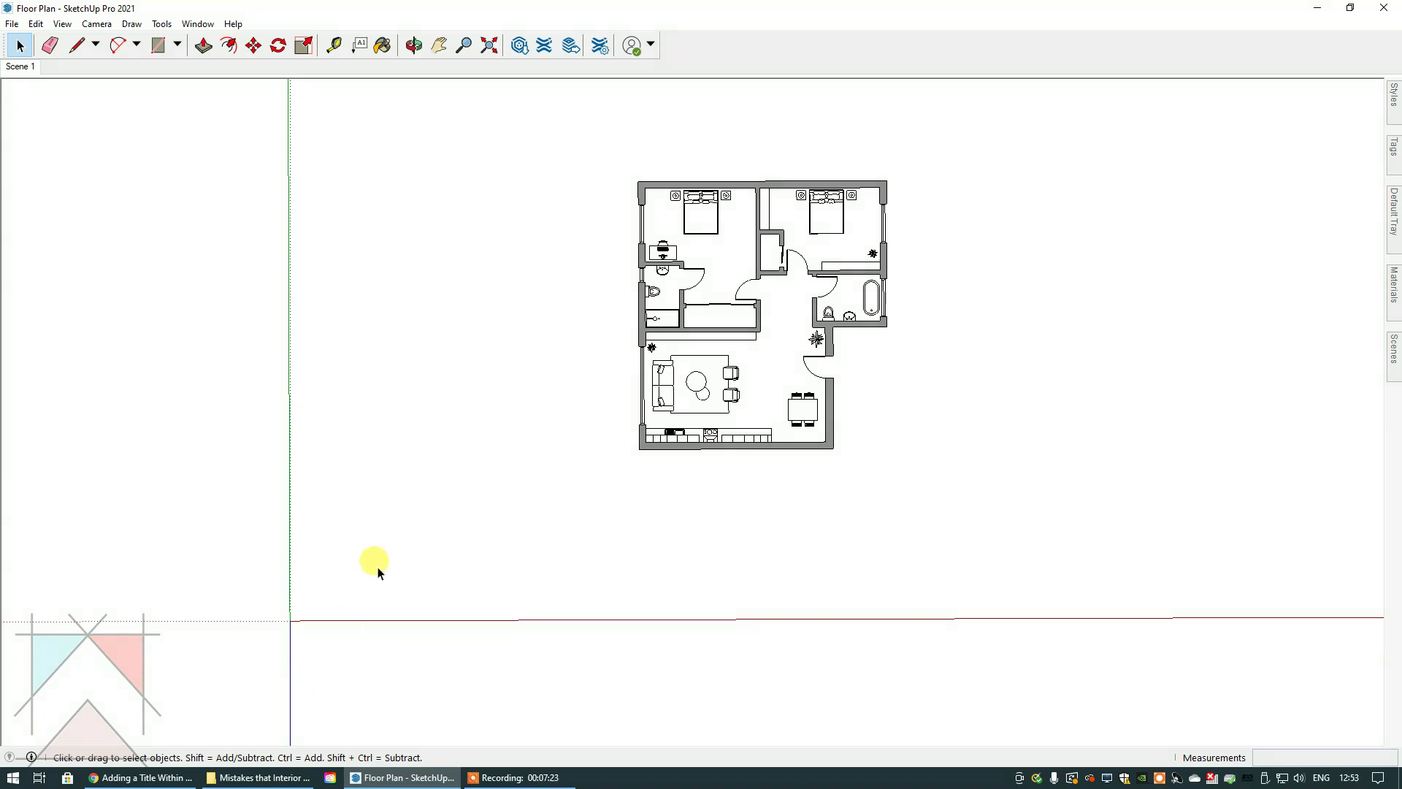
{"action": "left_click", "coordinate": [413, 45]}
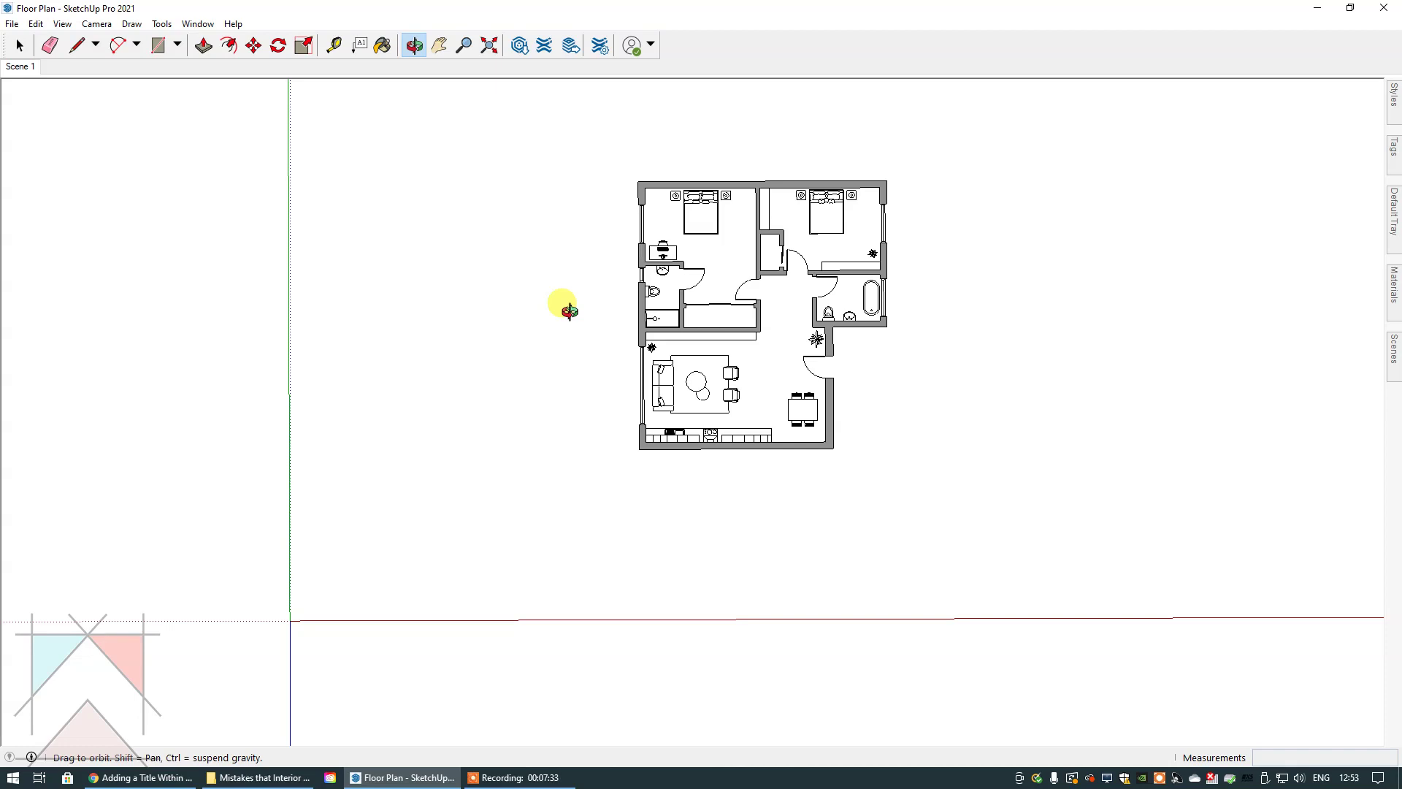
{"action": "left_click", "coordinate": [19, 45]}
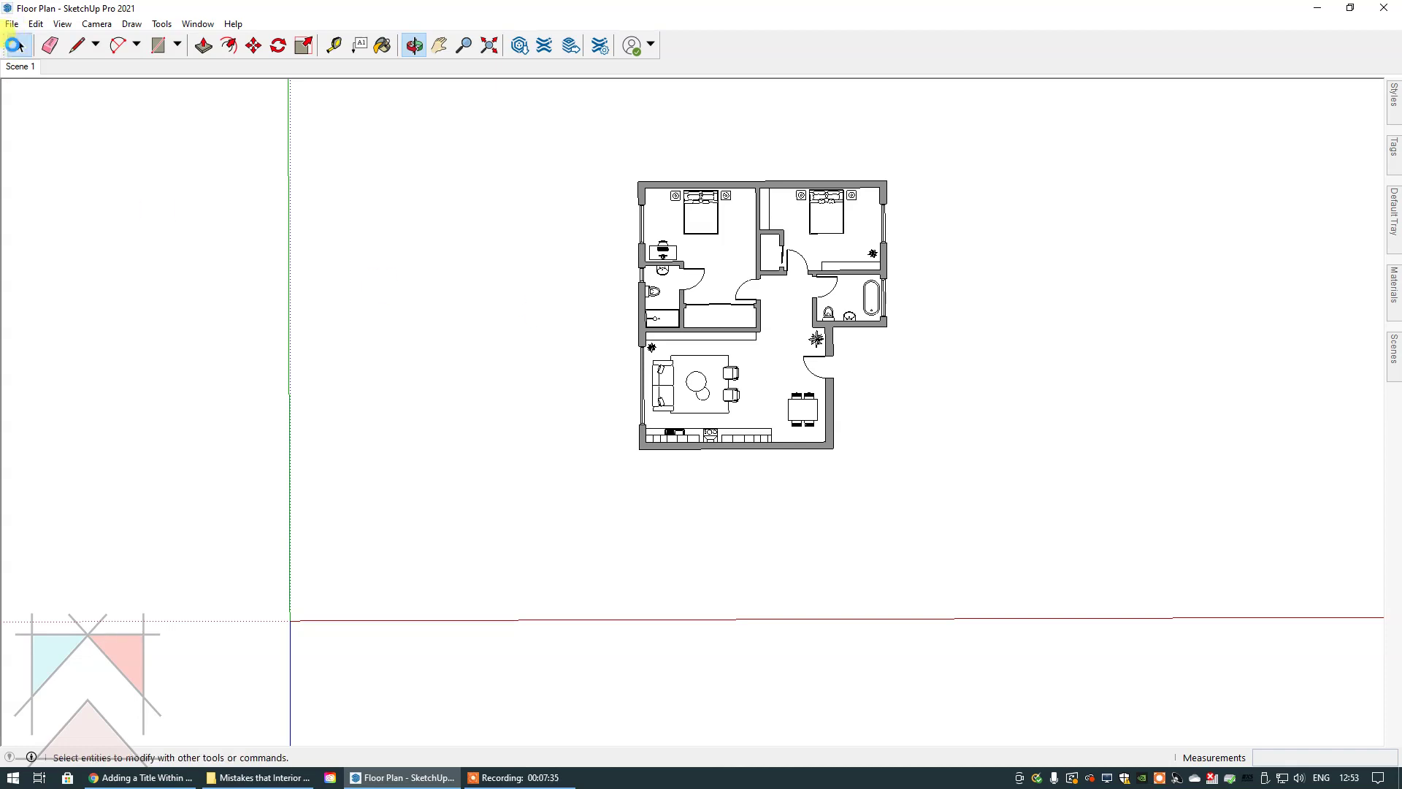
Step: Switch the camera to the standard Top view
{"action": "left_click", "coordinate": [96, 23]}
{"action": "mouse_move", "coordinate": [125, 72]}
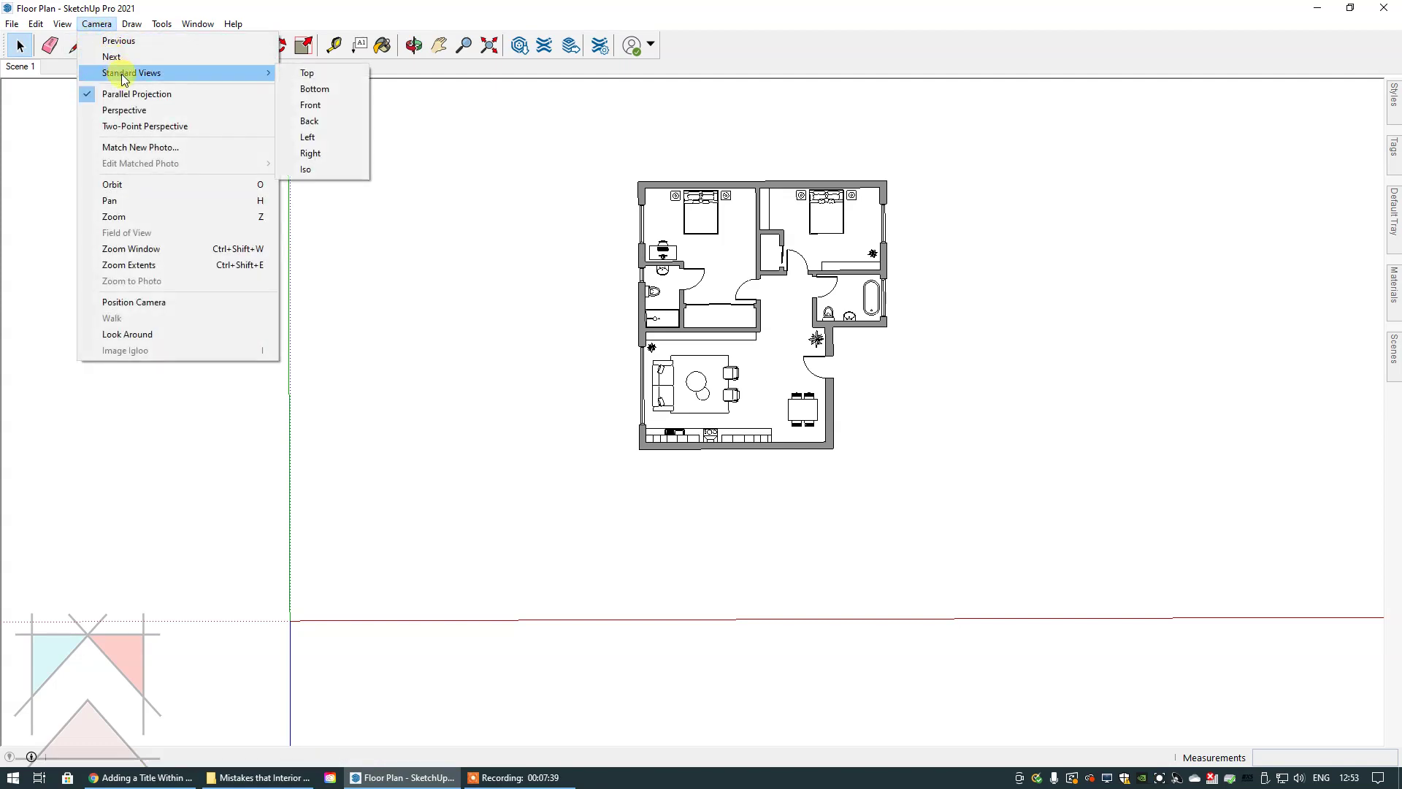
{"action": "left_click", "coordinate": [312, 76]}
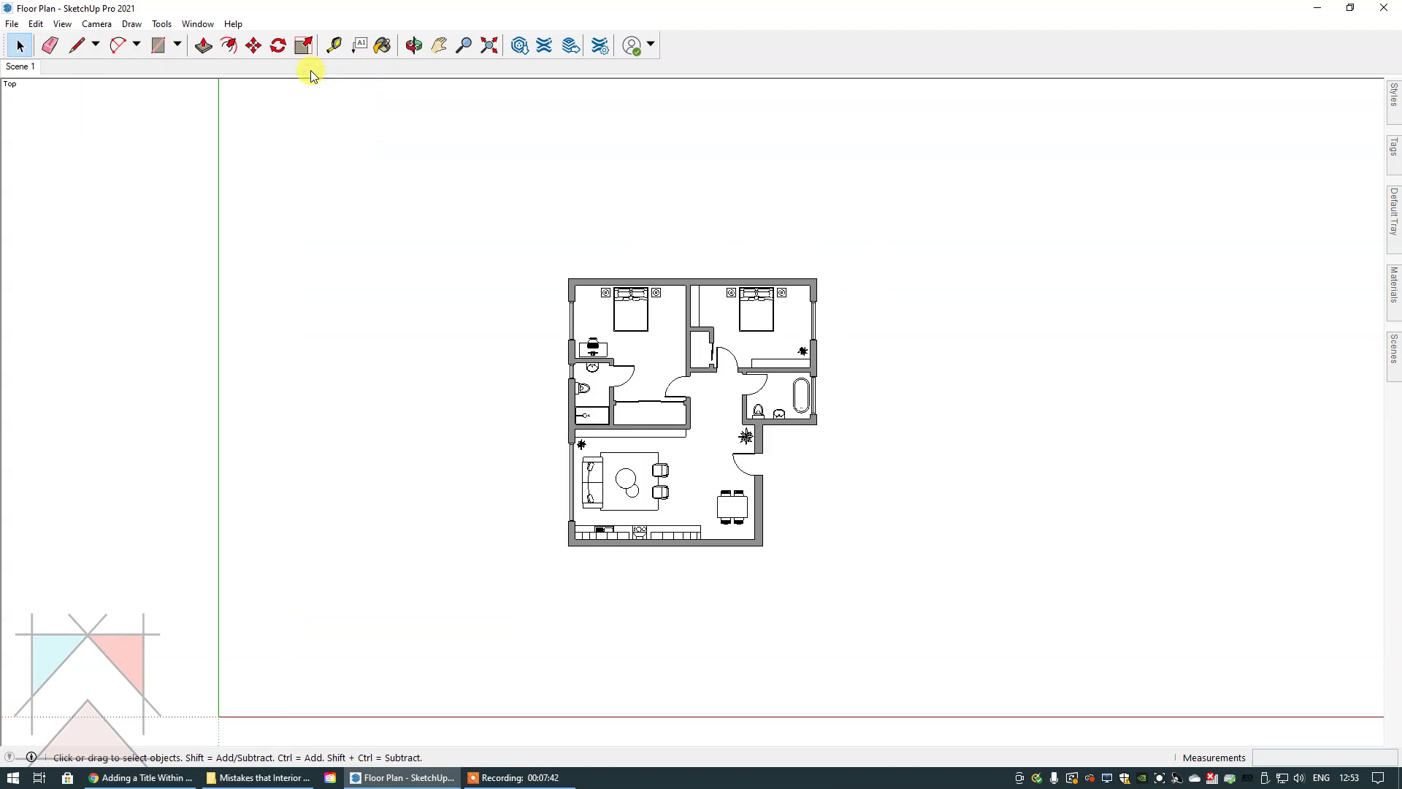
Step: Nudge the plan right and up, then return to the Scene 1 view
{"action": "left_click", "coordinate": [439, 45]}
{"action": "left_click_drag", "start_coordinate": [473, 135], "coordinate": [507, 94]}
{"action": "left_click", "coordinate": [19, 46]}
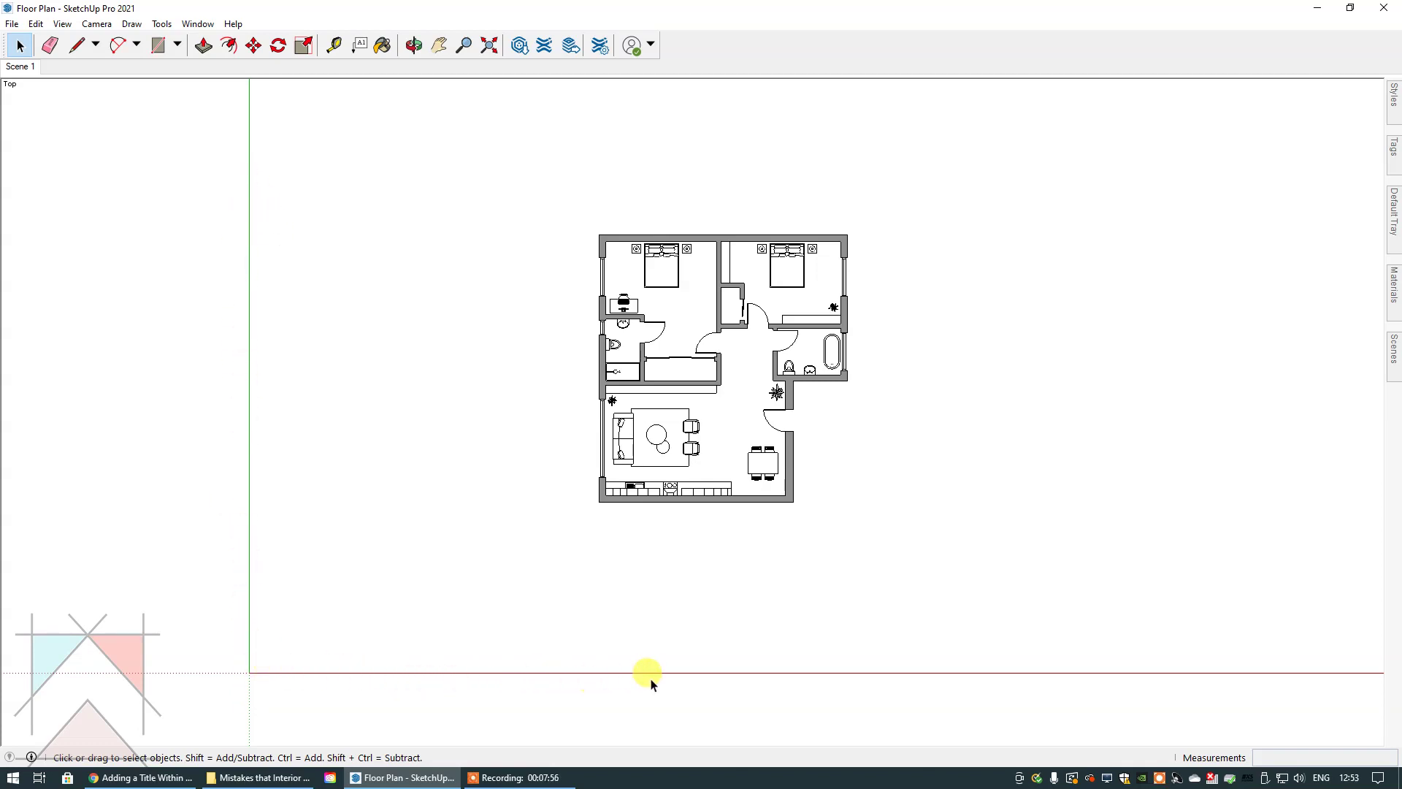
{"action": "left_click", "coordinate": [20, 68]}
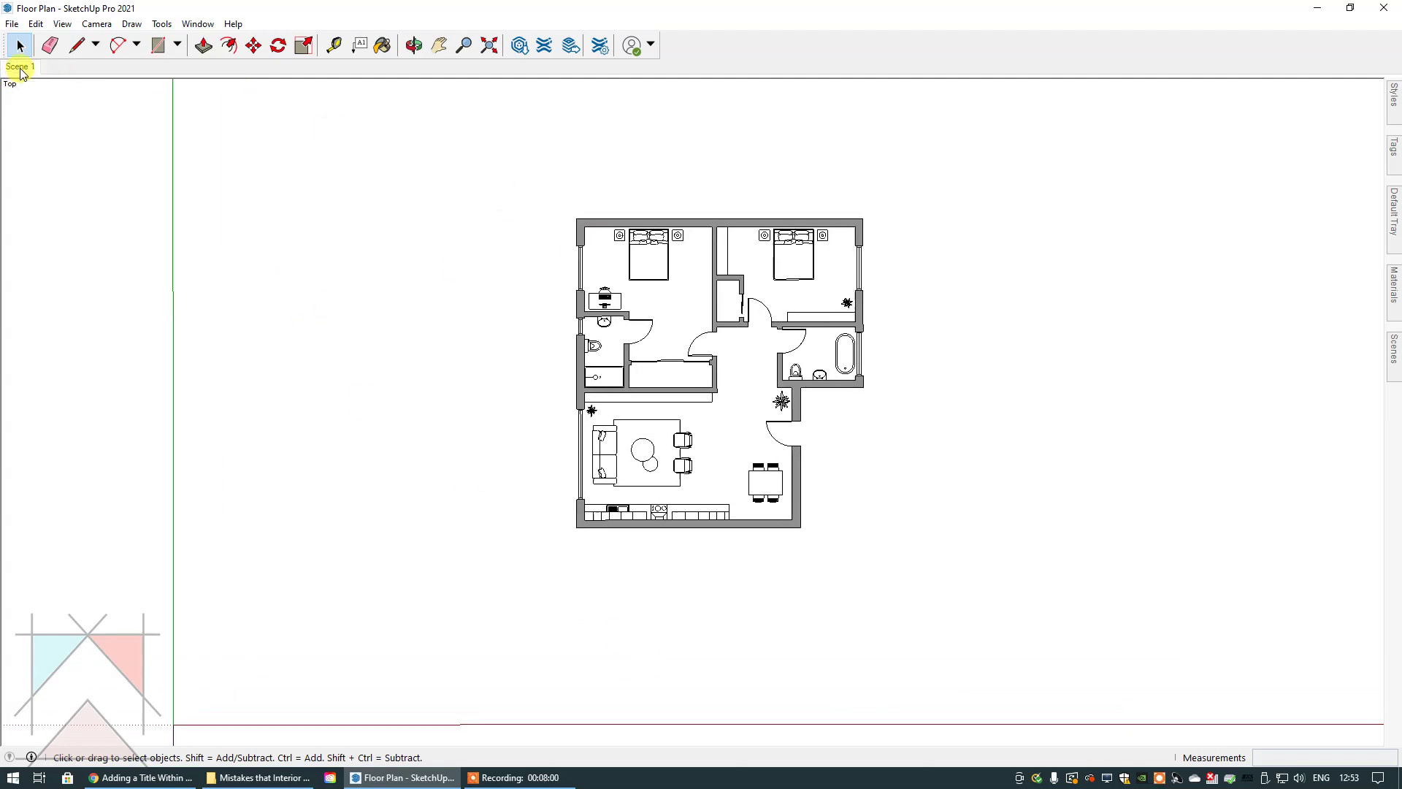
Step: Zoom out and pan the floor plan upward, then go back to the Select tool
{"action": "left_click", "coordinate": [463, 45]}
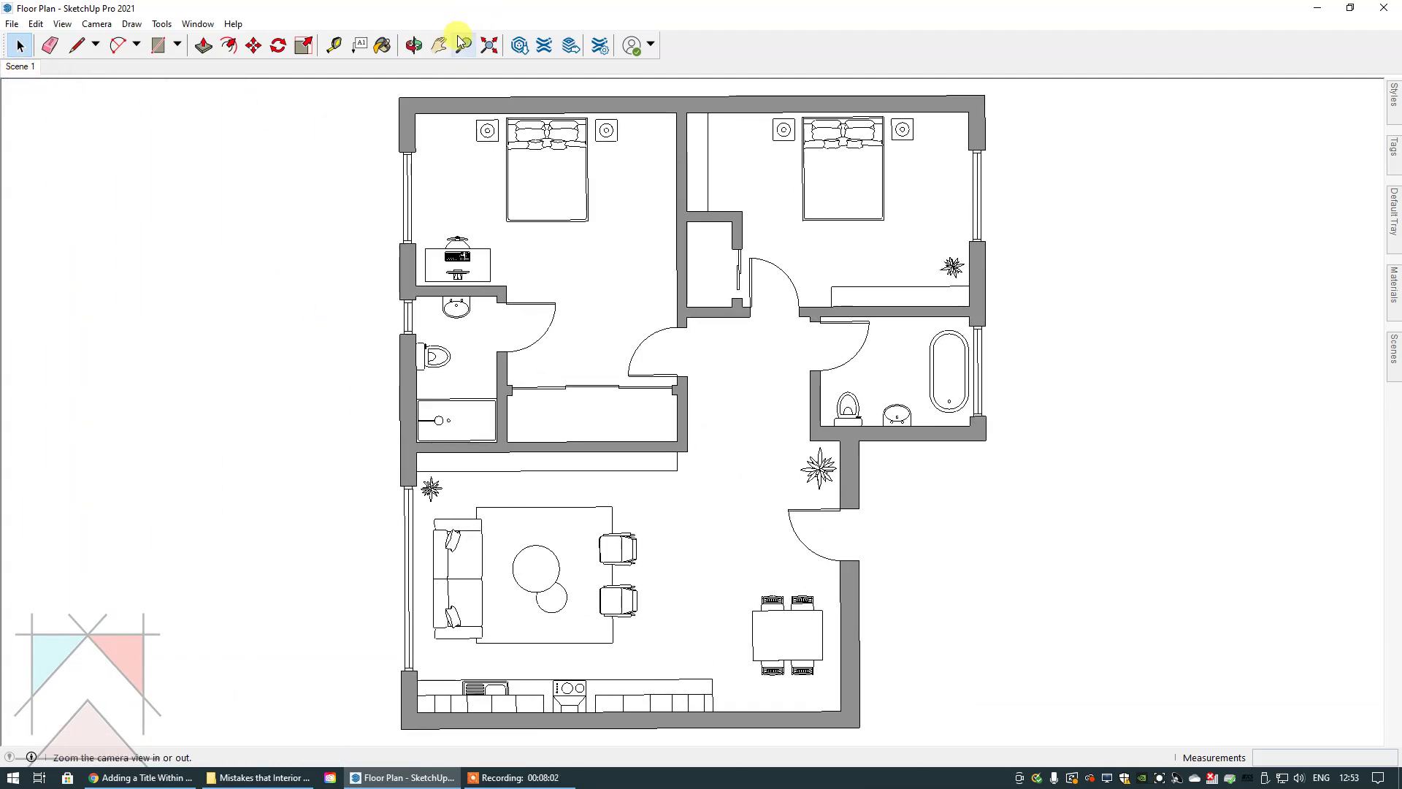
{"action": "left_click_drag", "start_coordinate": [470, 131], "coordinate": [468, 447]}
{"action": "left_click", "coordinate": [439, 46]}
{"action": "left_click_drag", "start_coordinate": [511, 259], "coordinate": [516, 150]}
{"action": "left_click", "coordinate": [19, 47]}
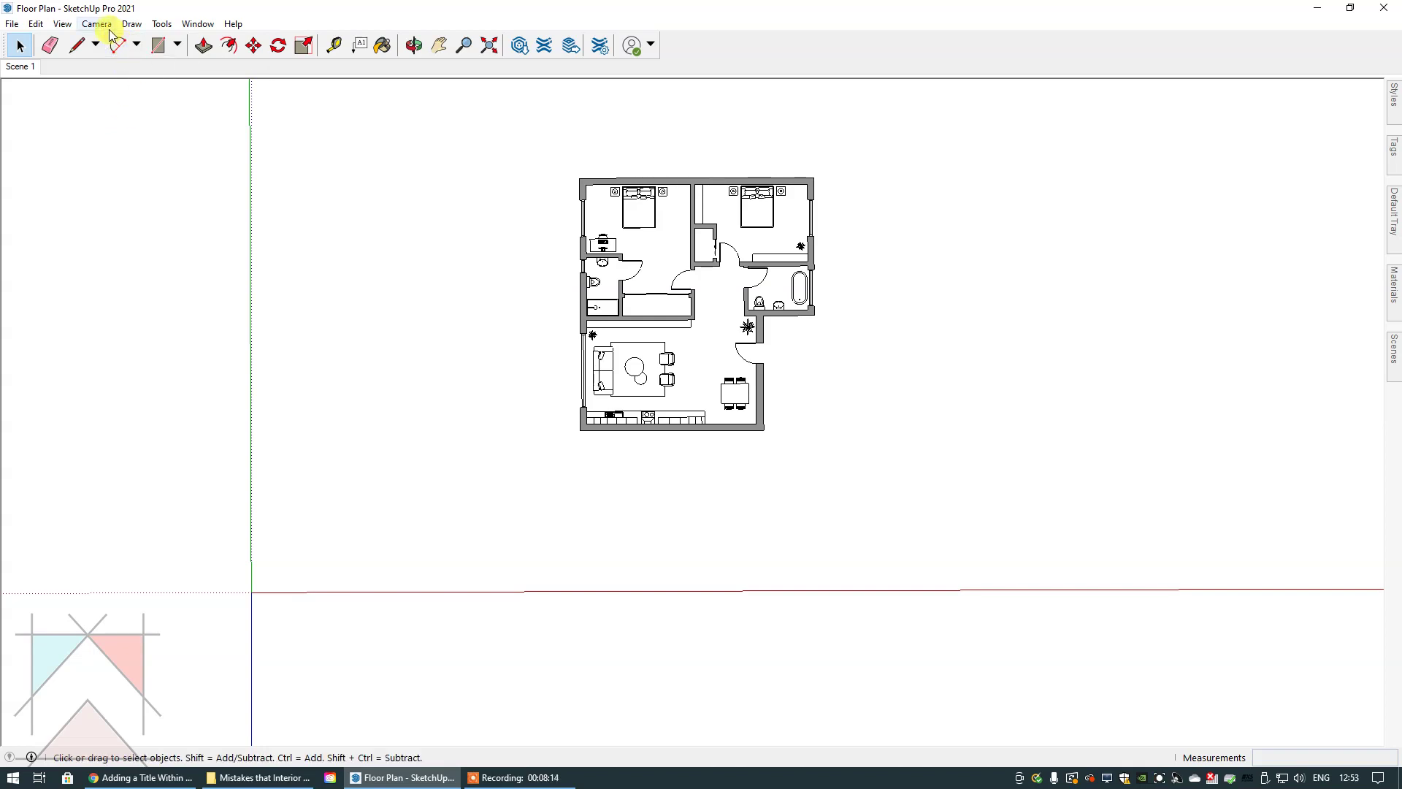
Step: Fit the whole plan in a Top standard view and update Scene 1 with it
{"action": "left_click", "coordinate": [489, 45]}
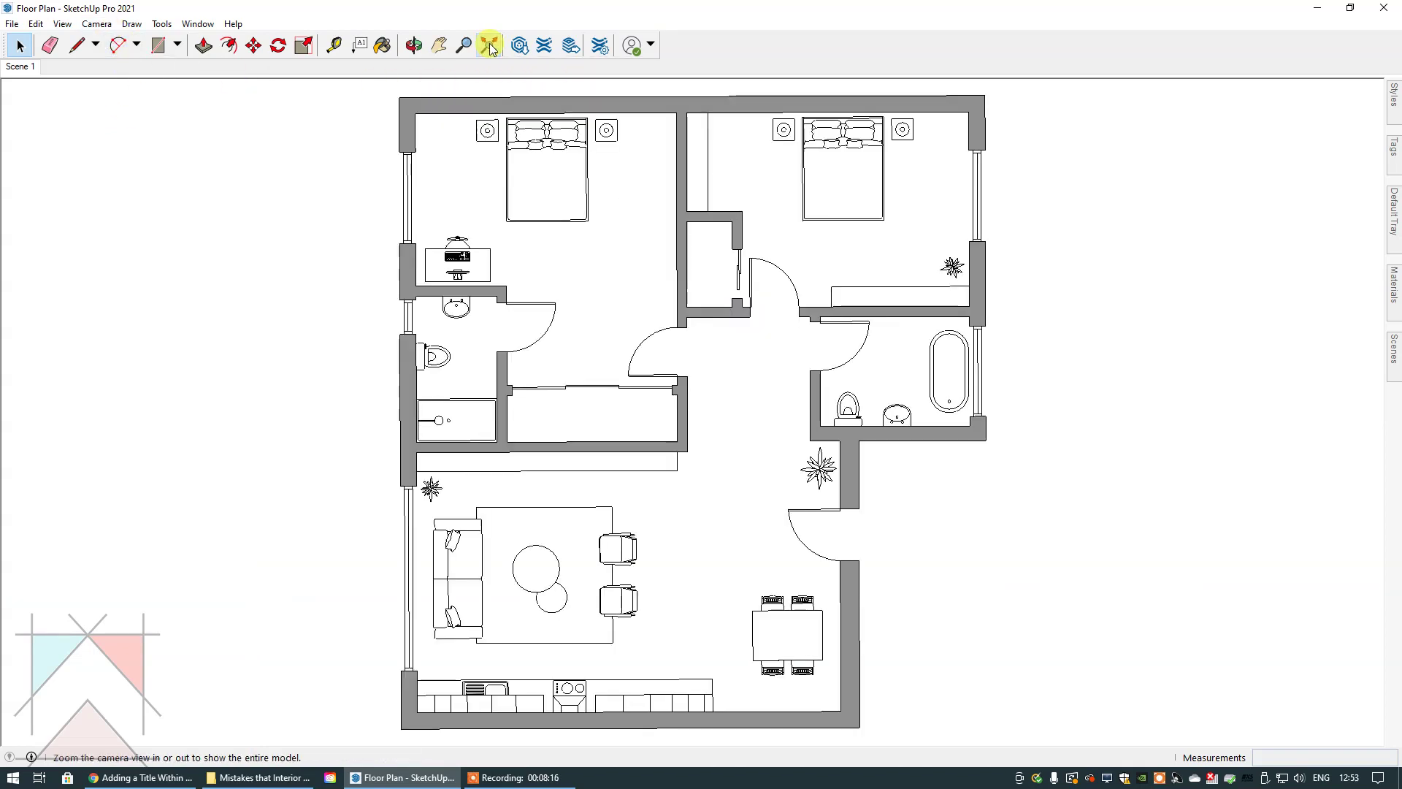
{"action": "left_click", "coordinate": [97, 24]}
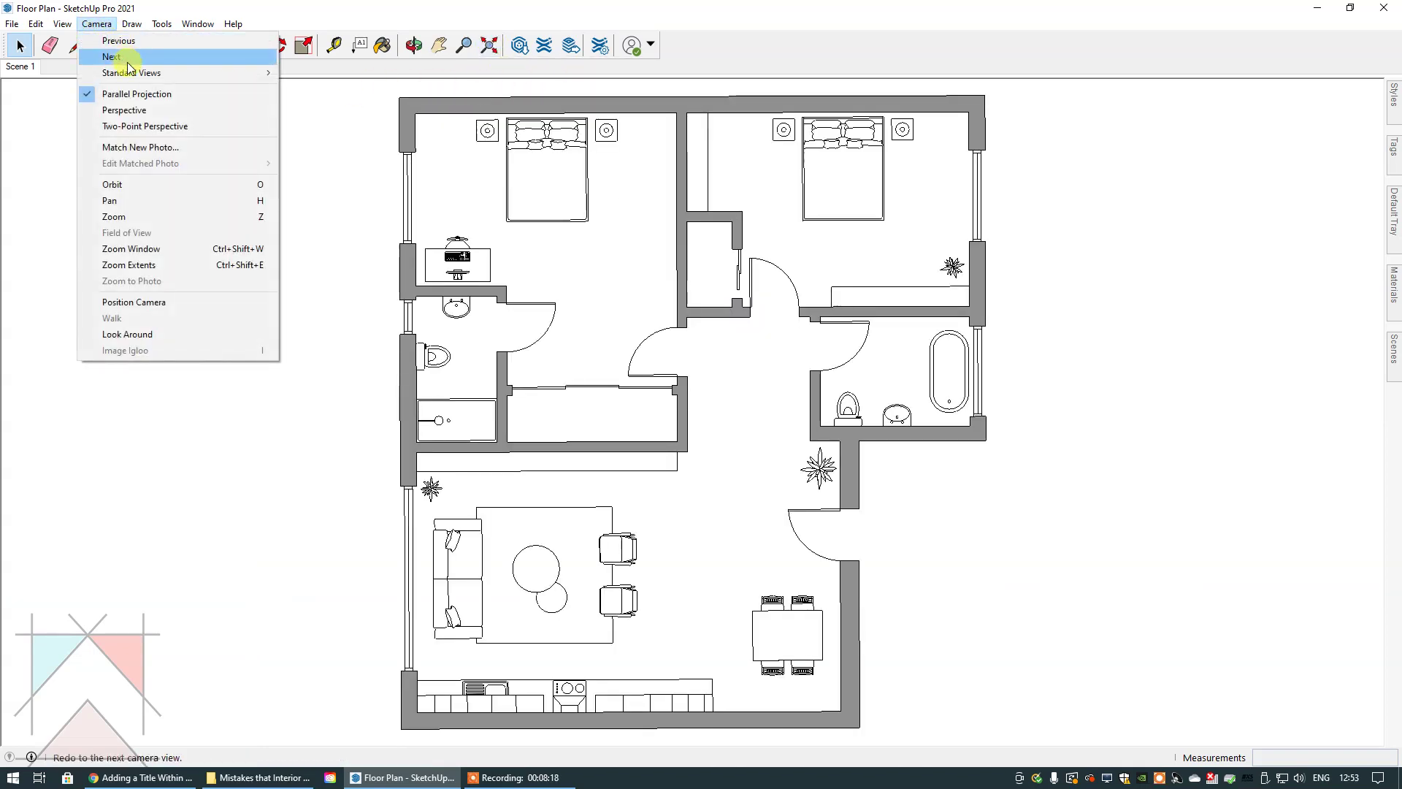
{"action": "mouse_move", "coordinate": [141, 72]}
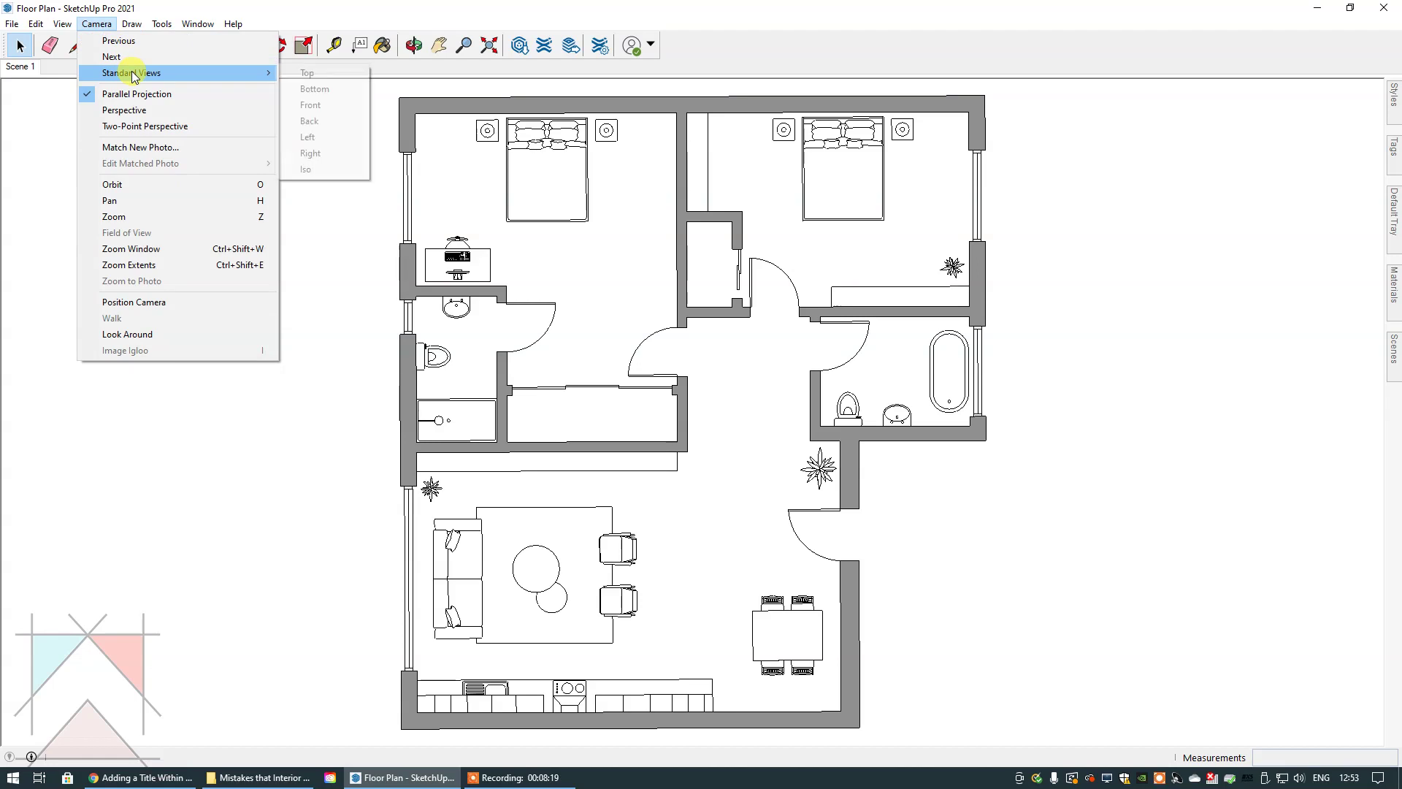
{"action": "left_click", "coordinate": [306, 76]}
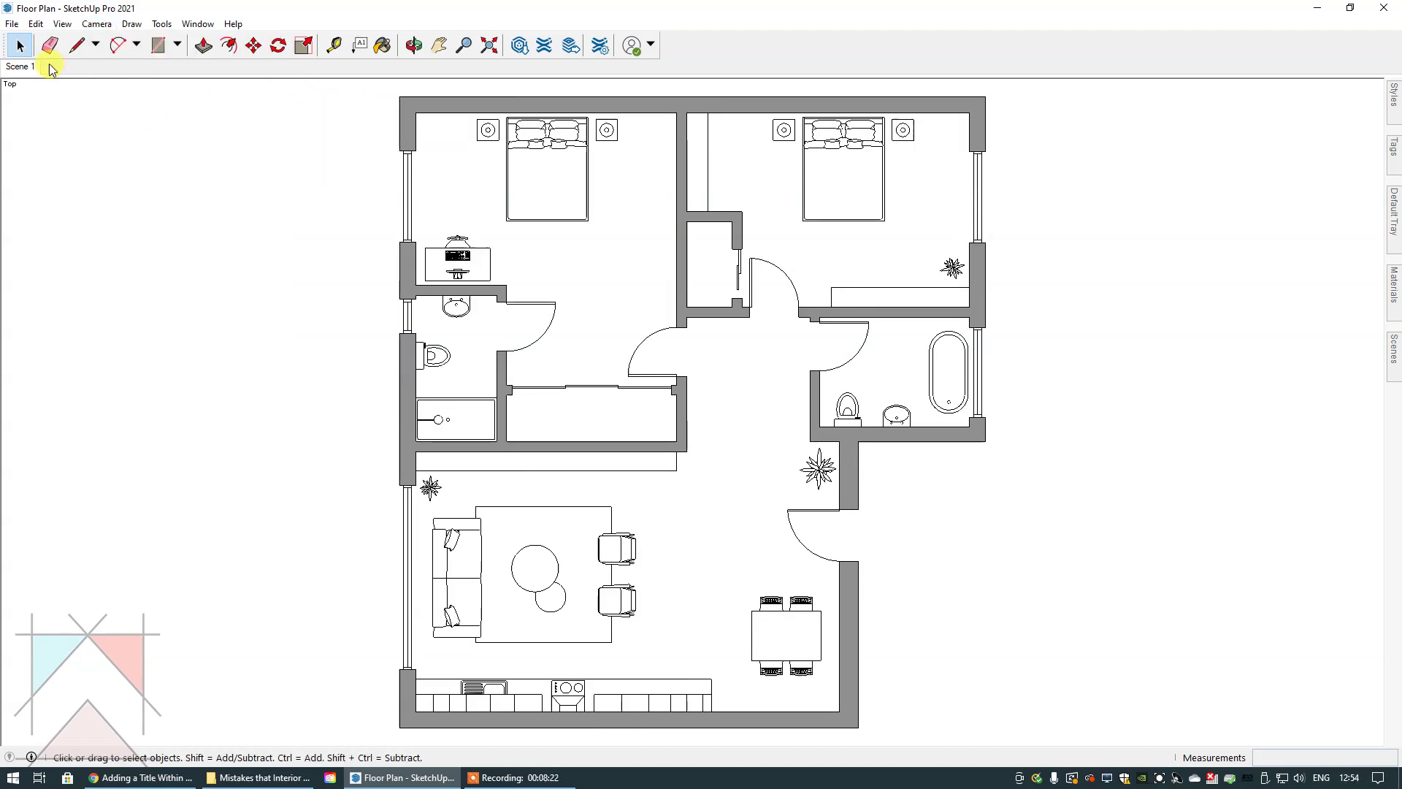
{"action": "right_click", "coordinate": [24, 70]}
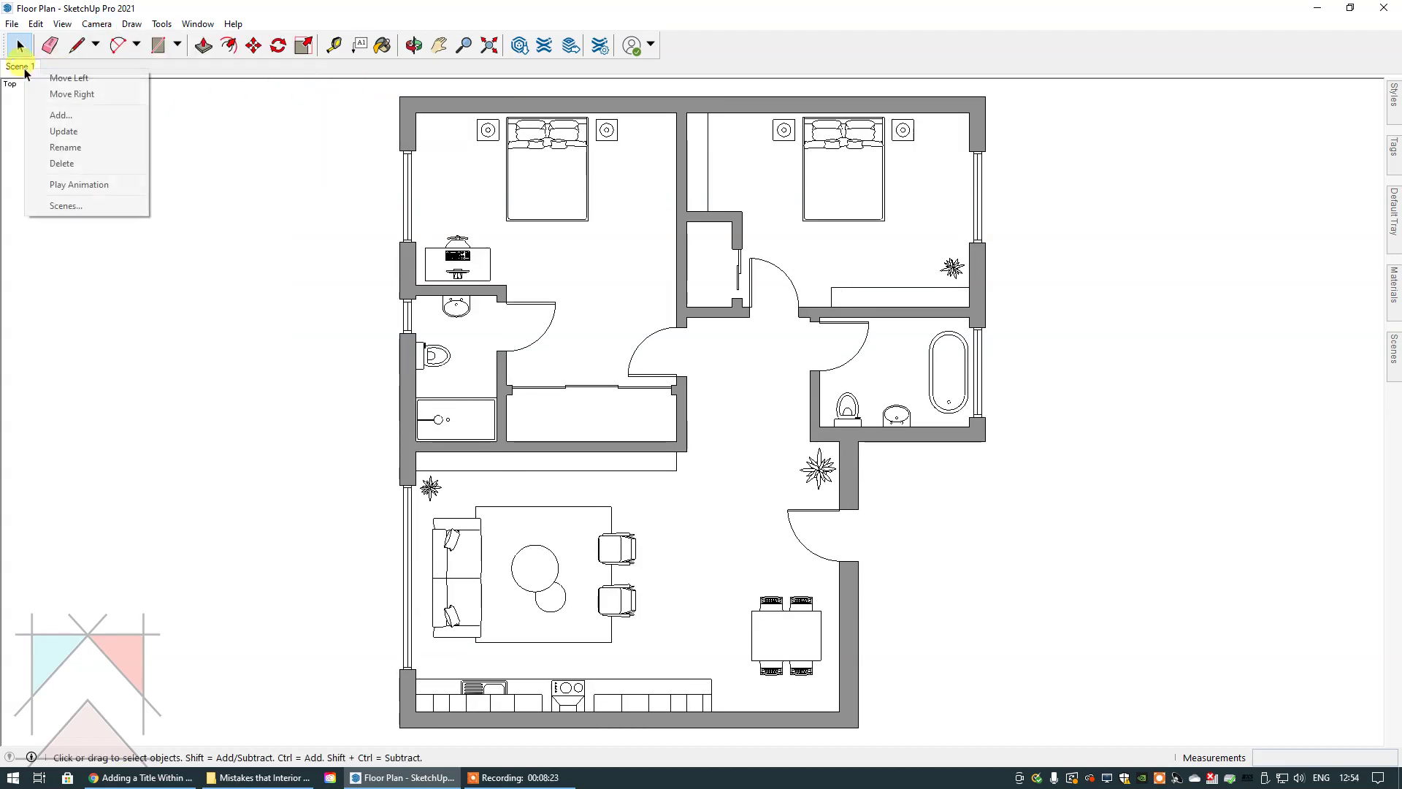
{"action": "left_click", "coordinate": [63, 133]}
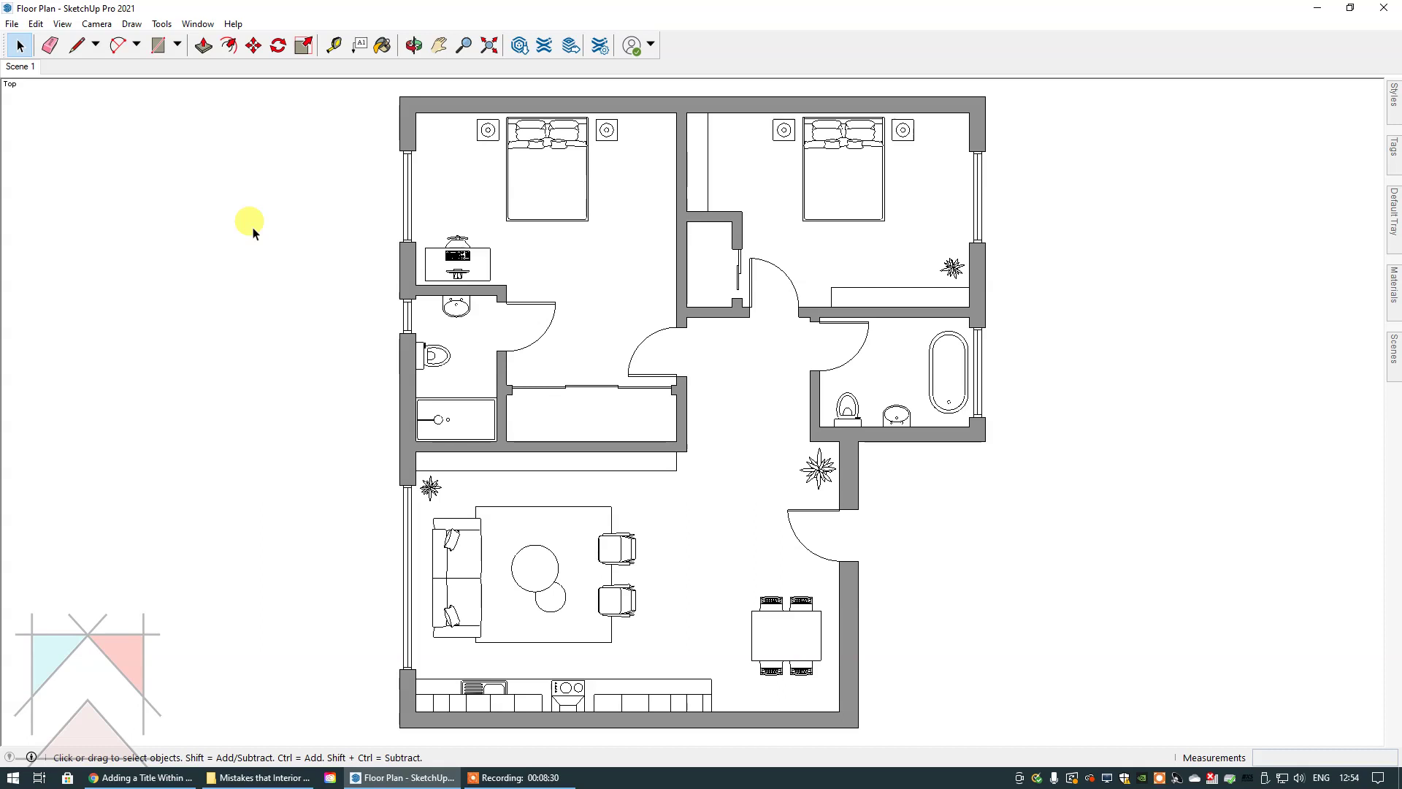
Step: Zoom out and pan the floor plan toward the right and upward
{"action": "scroll", "coordinate": [325, 277], "scroll_direction": "down", "scroll_amount": 3}
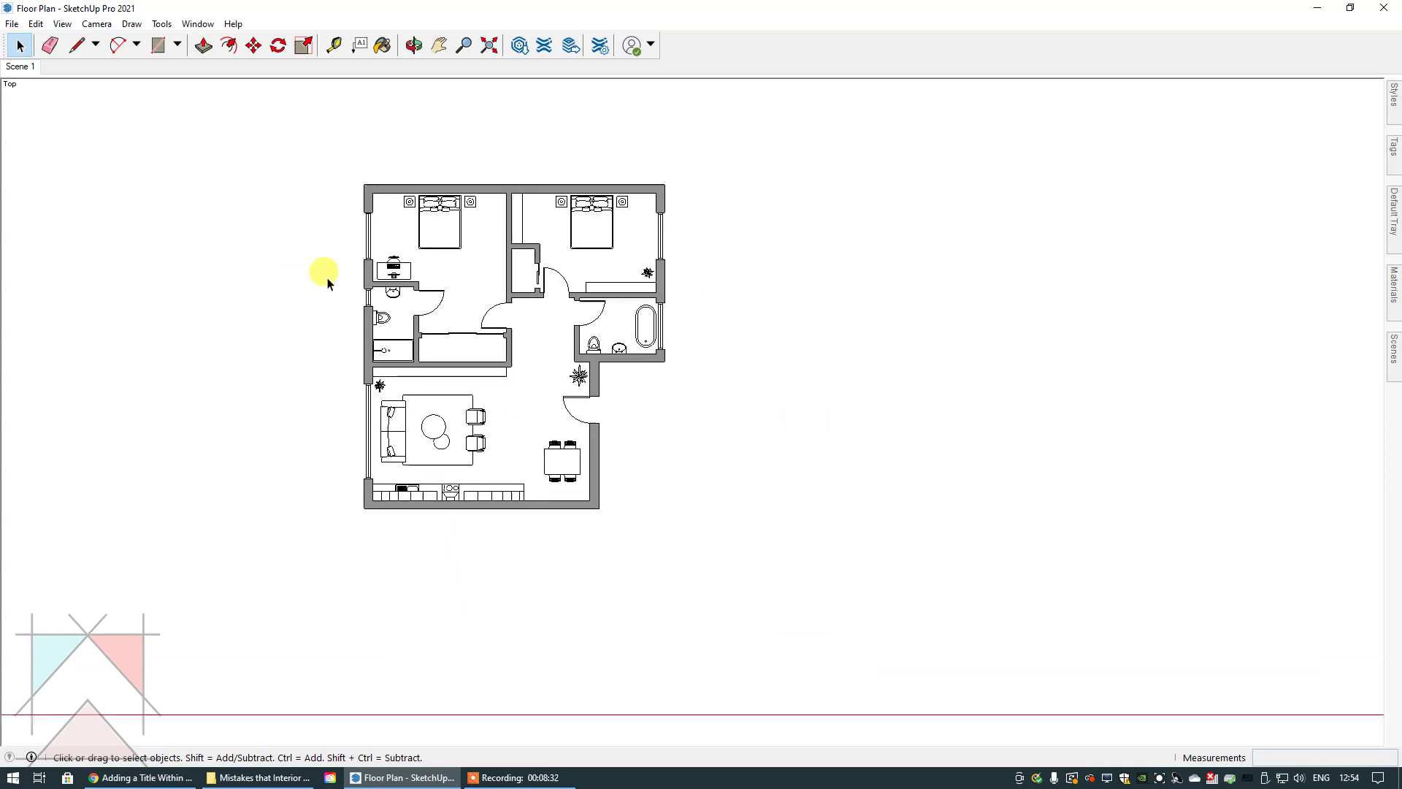
{"action": "scroll", "coordinate": [327, 283], "scroll_direction": "down", "scroll_amount": 1}
{"action": "left_click", "coordinate": [439, 46]}
{"action": "left_click_drag", "start_coordinate": [431, 237], "coordinate": [748, 192]}
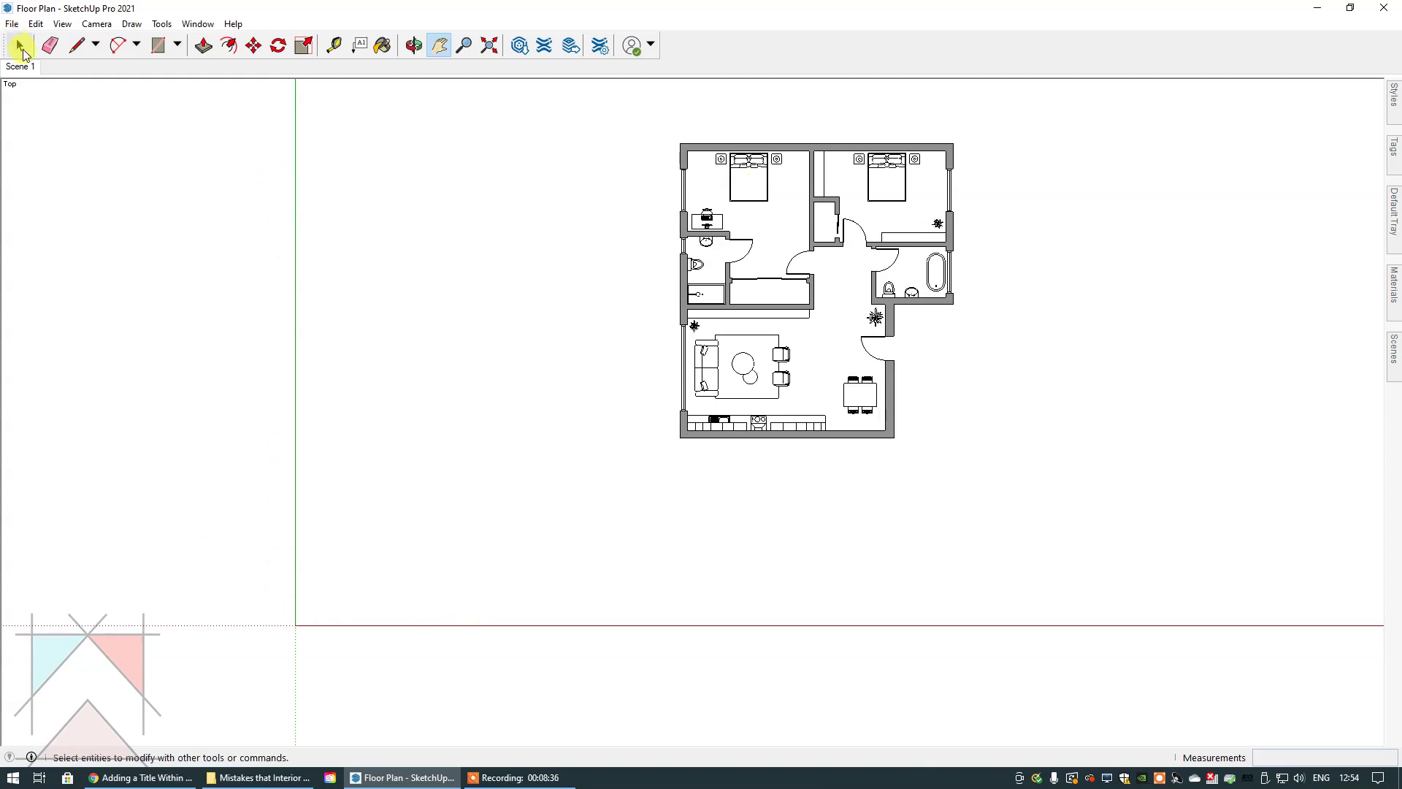
Step: Switch to Select and restore the saved Scene 1 camera view
{"action": "left_click", "coordinate": [19, 46]}
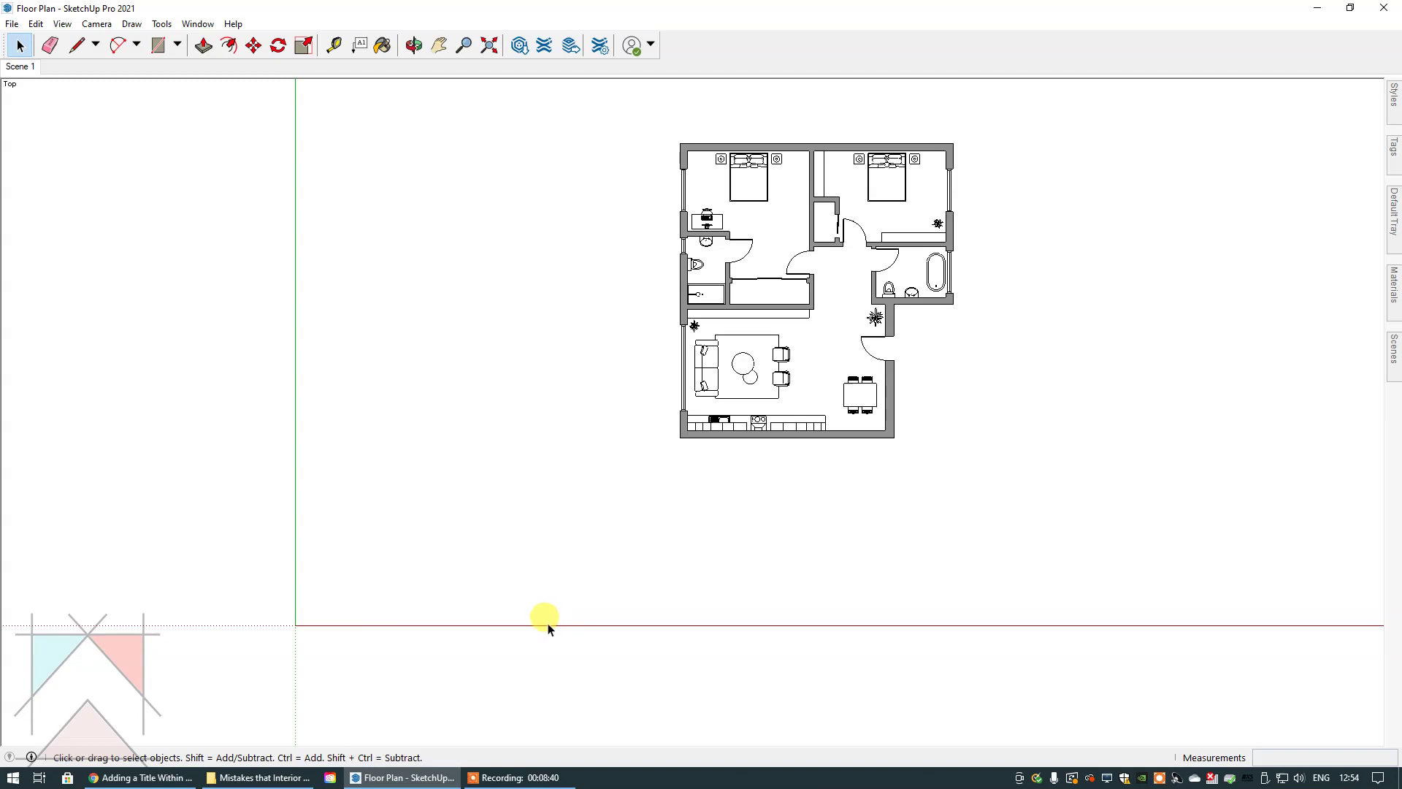
{"action": "left_click", "coordinate": [20, 66]}
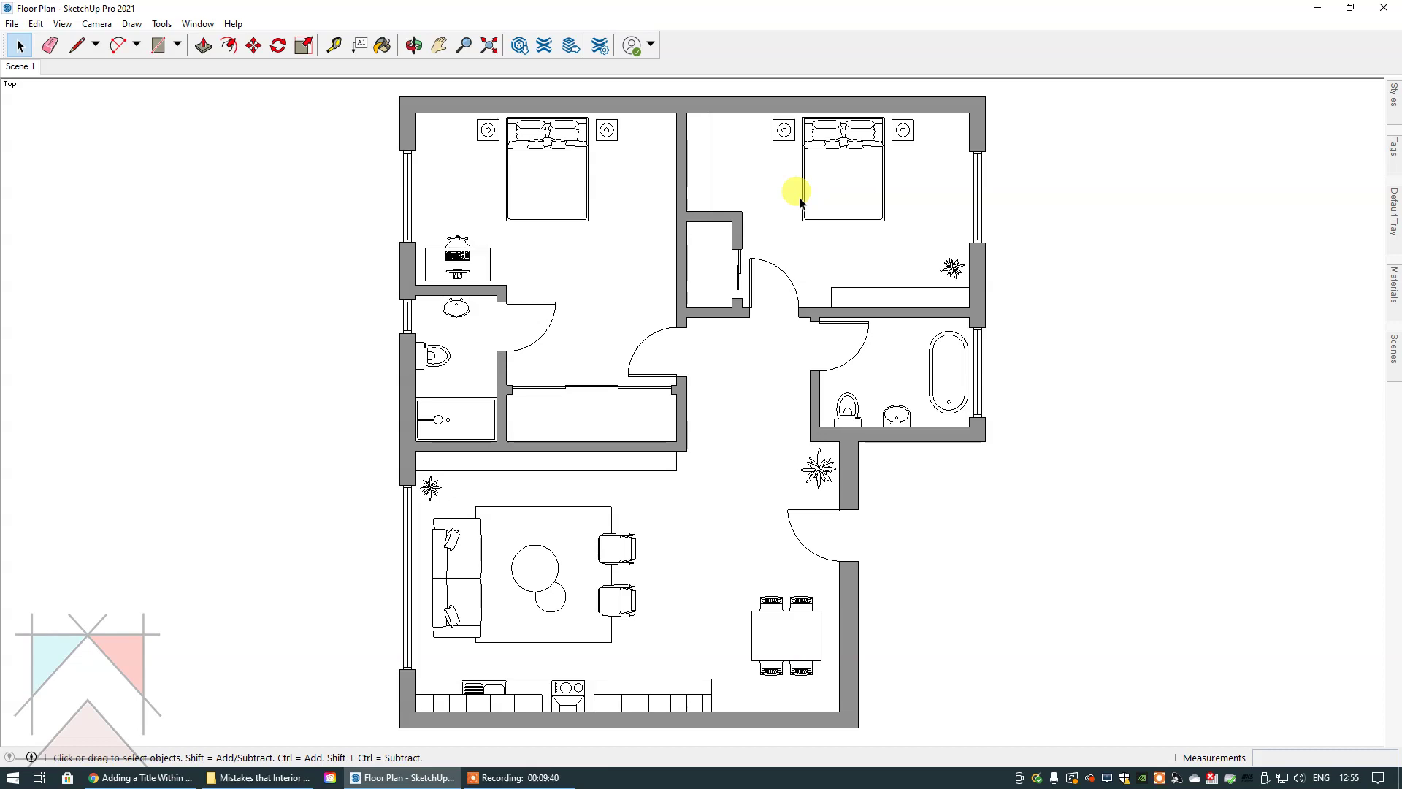
{"action": "left_click", "coordinate": [414, 45]}
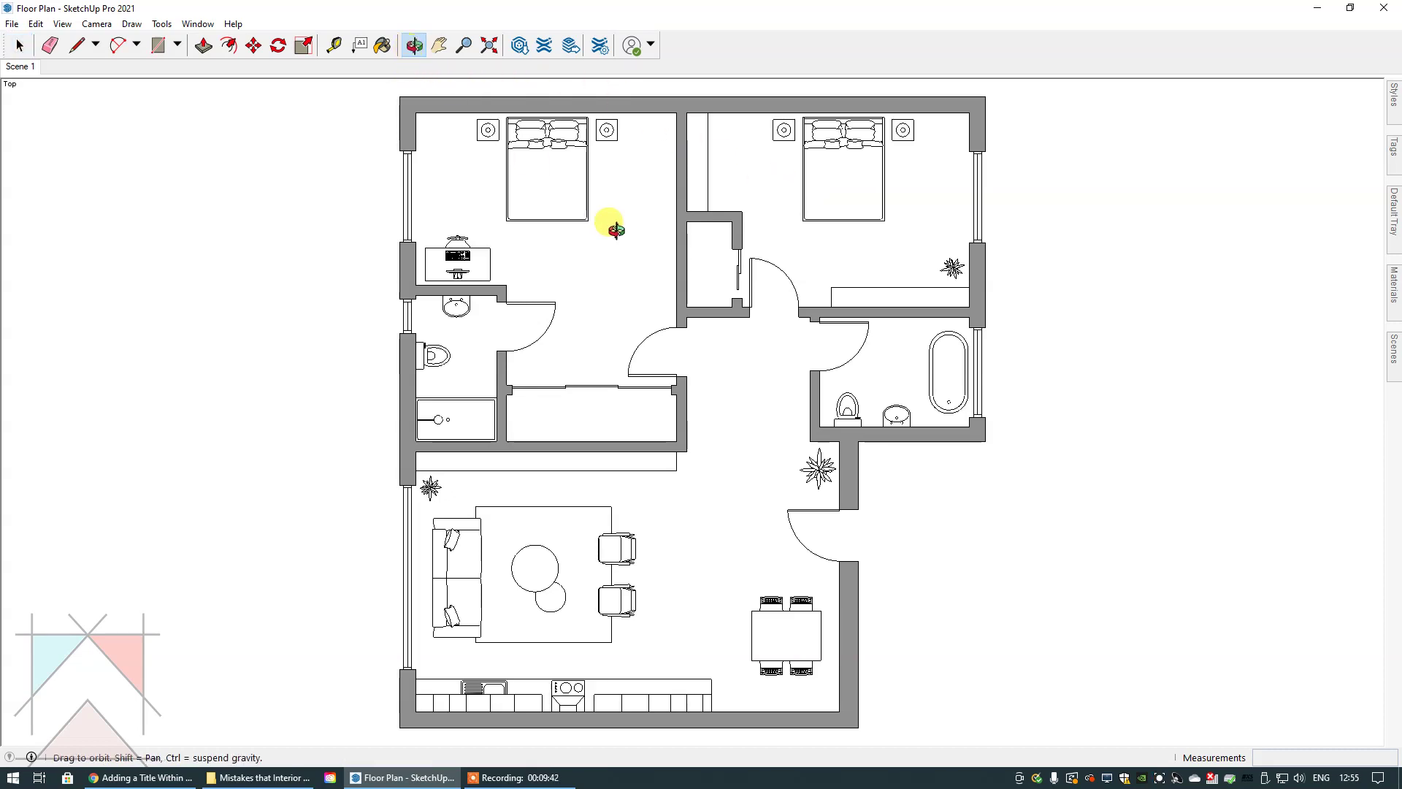
{"action": "left_click", "coordinate": [19, 46]}
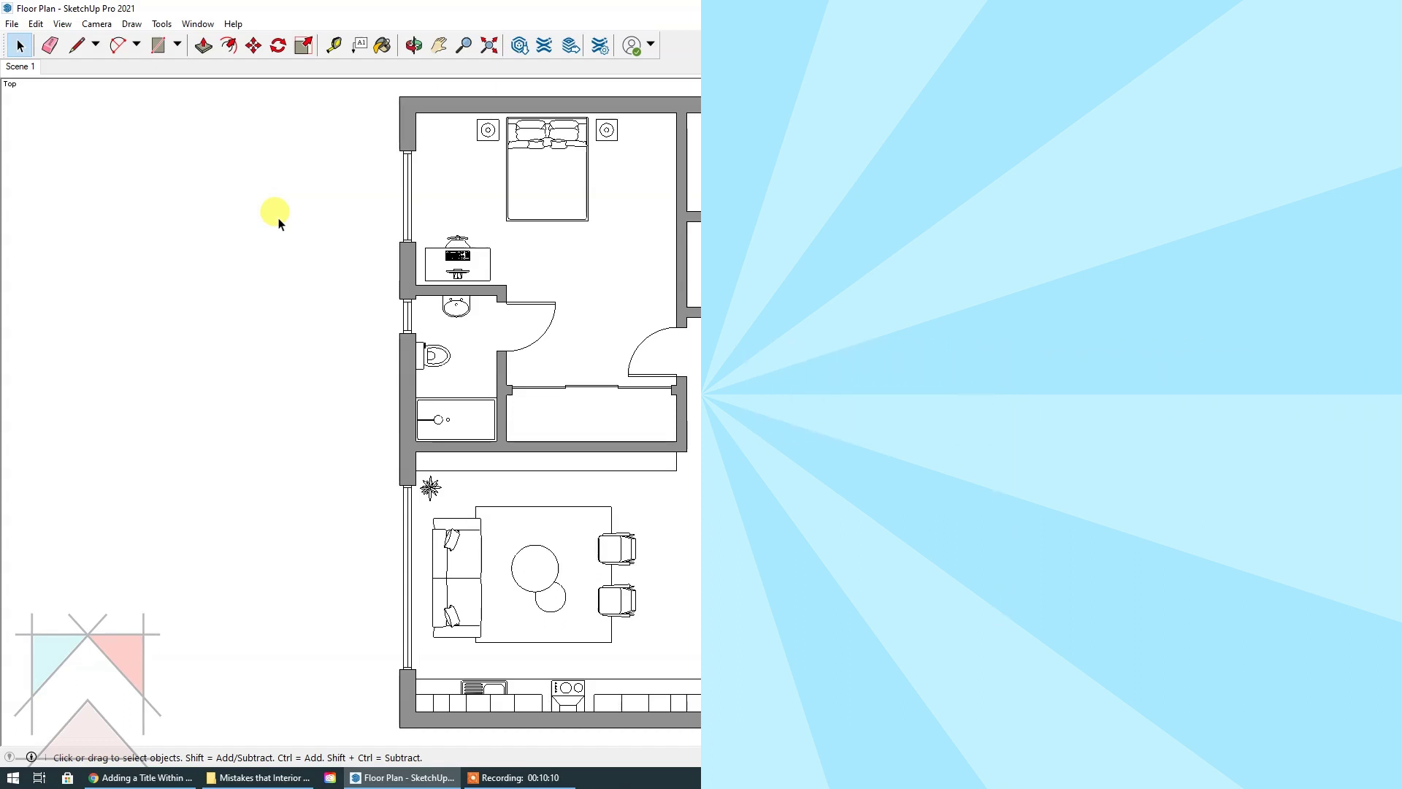
Step: Zoom out and pan until the floor plan and model origin are both visible
{"action": "scroll", "coordinate": [324, 278], "scroll_direction": "down", "scroll_amount": 1}
{"action": "scroll", "coordinate": [324, 277], "scroll_direction": "down", "scroll_amount": 3}
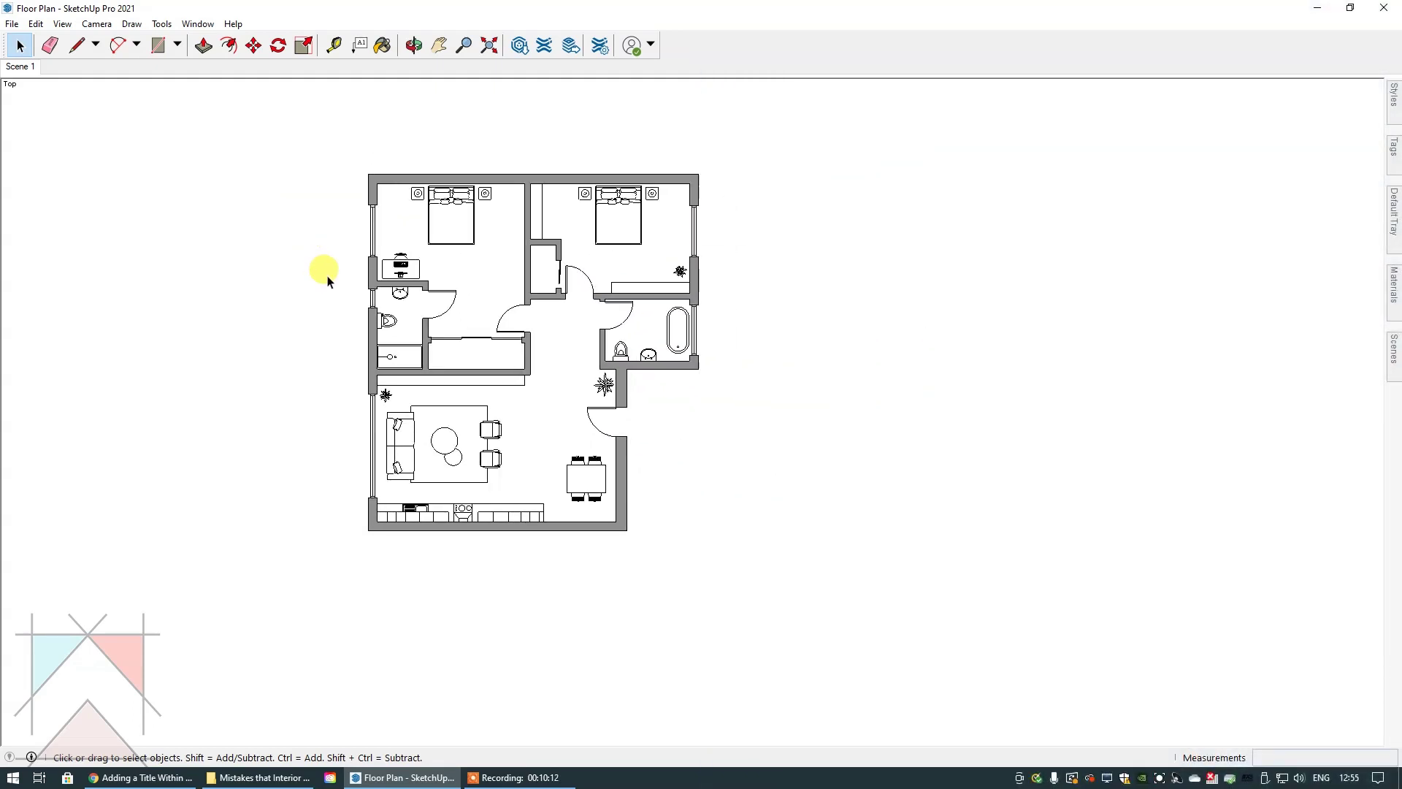
{"action": "left_click", "coordinate": [436, 48]}
{"action": "left_click_drag", "start_coordinate": [476, 206], "coordinate": [788, 198]}
{"action": "left_click", "coordinate": [19, 45]}
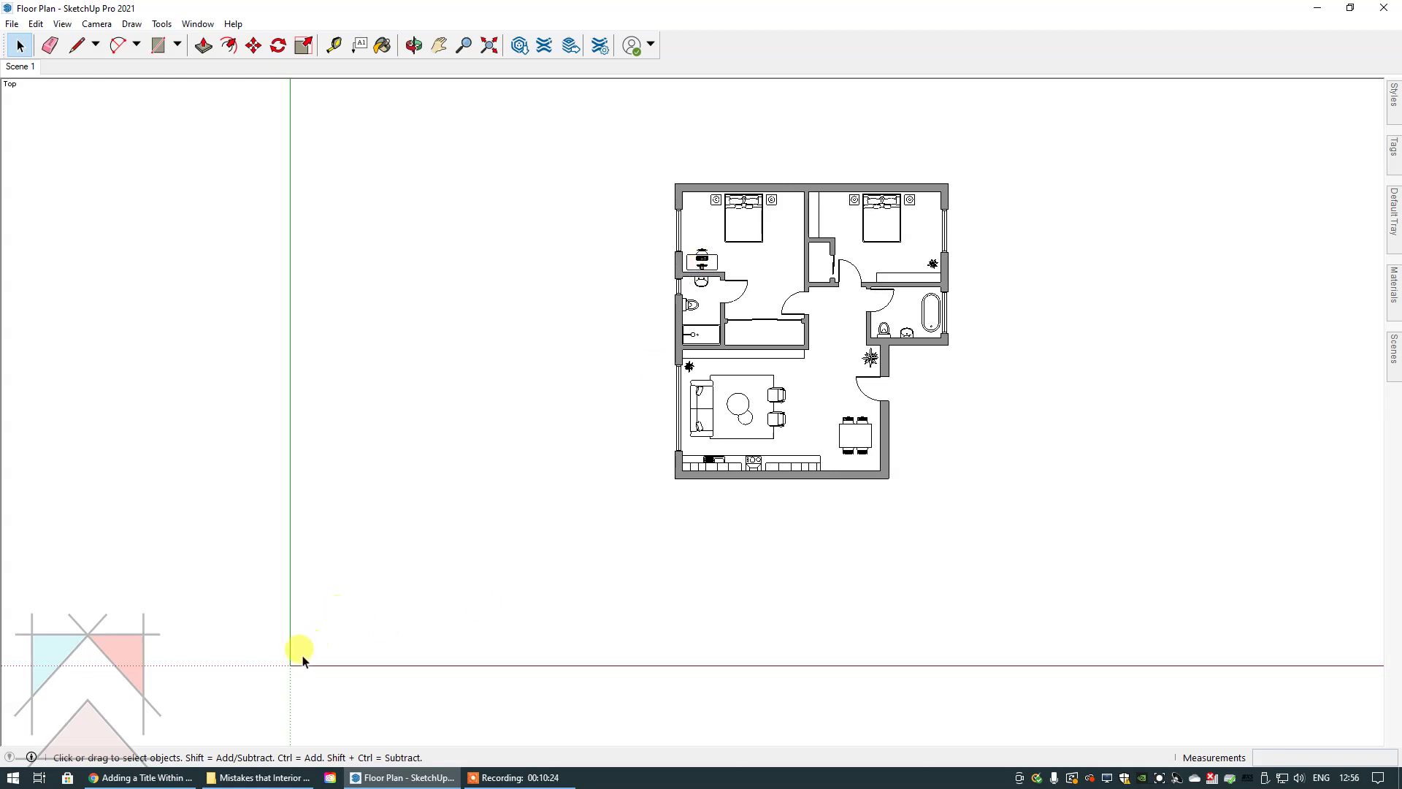
{"action": "left_click", "coordinate": [83, 48]}
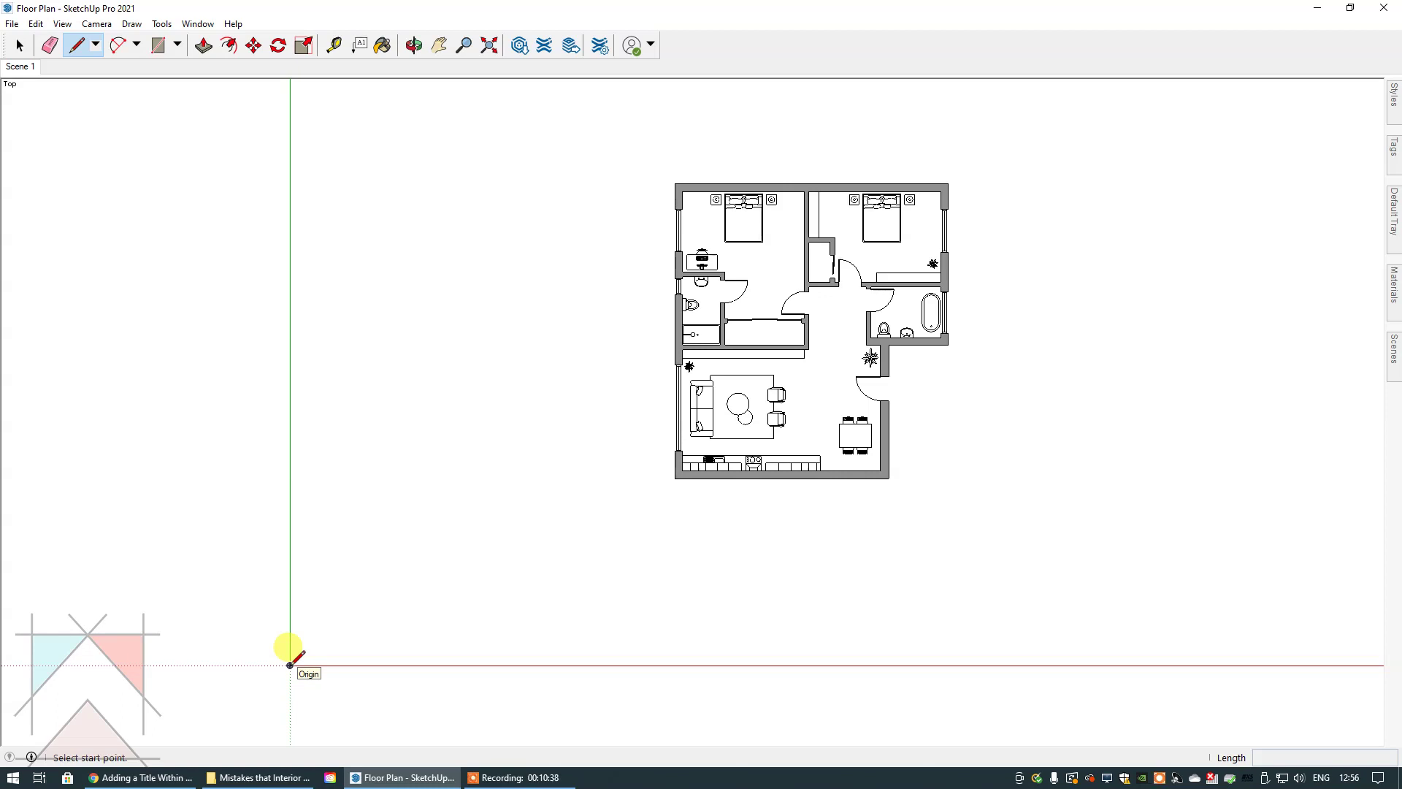
Step: Select the entire floor plan and move its bottom-left corner onto the origin
{"action": "left_click", "coordinate": [19, 46]}
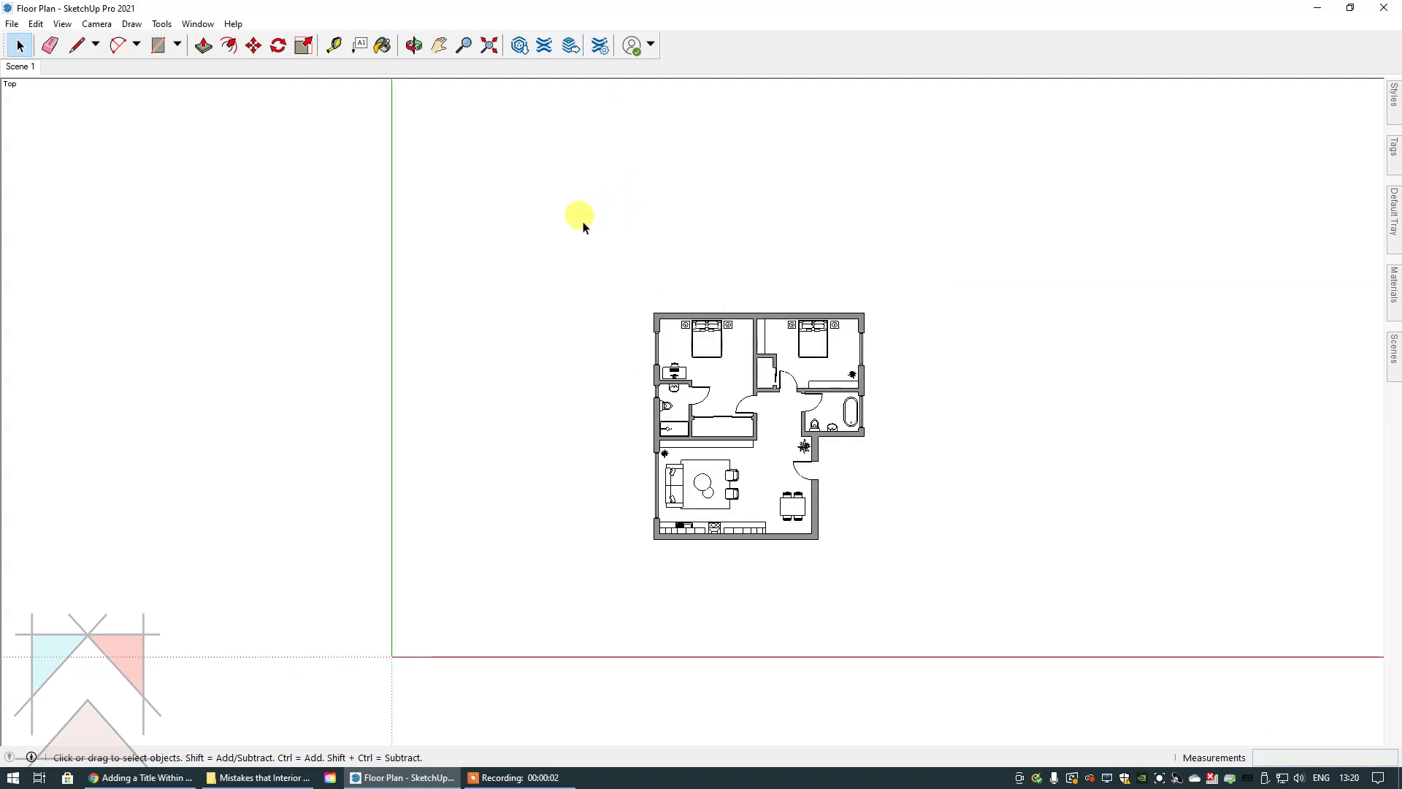
{"action": "left_click_drag", "start_coordinate": [573, 219], "coordinate": [1023, 609]}
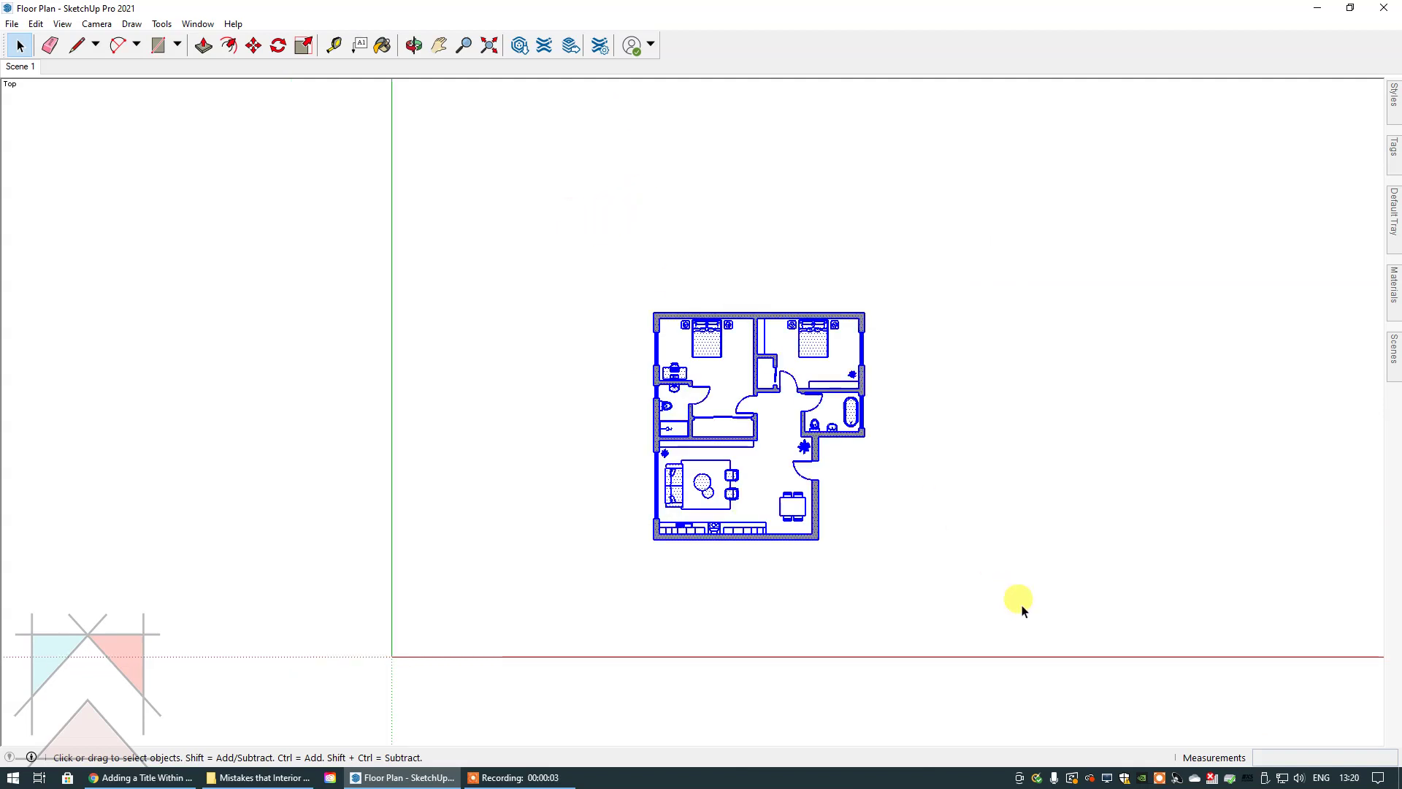
{"action": "left_click", "coordinate": [254, 45]}
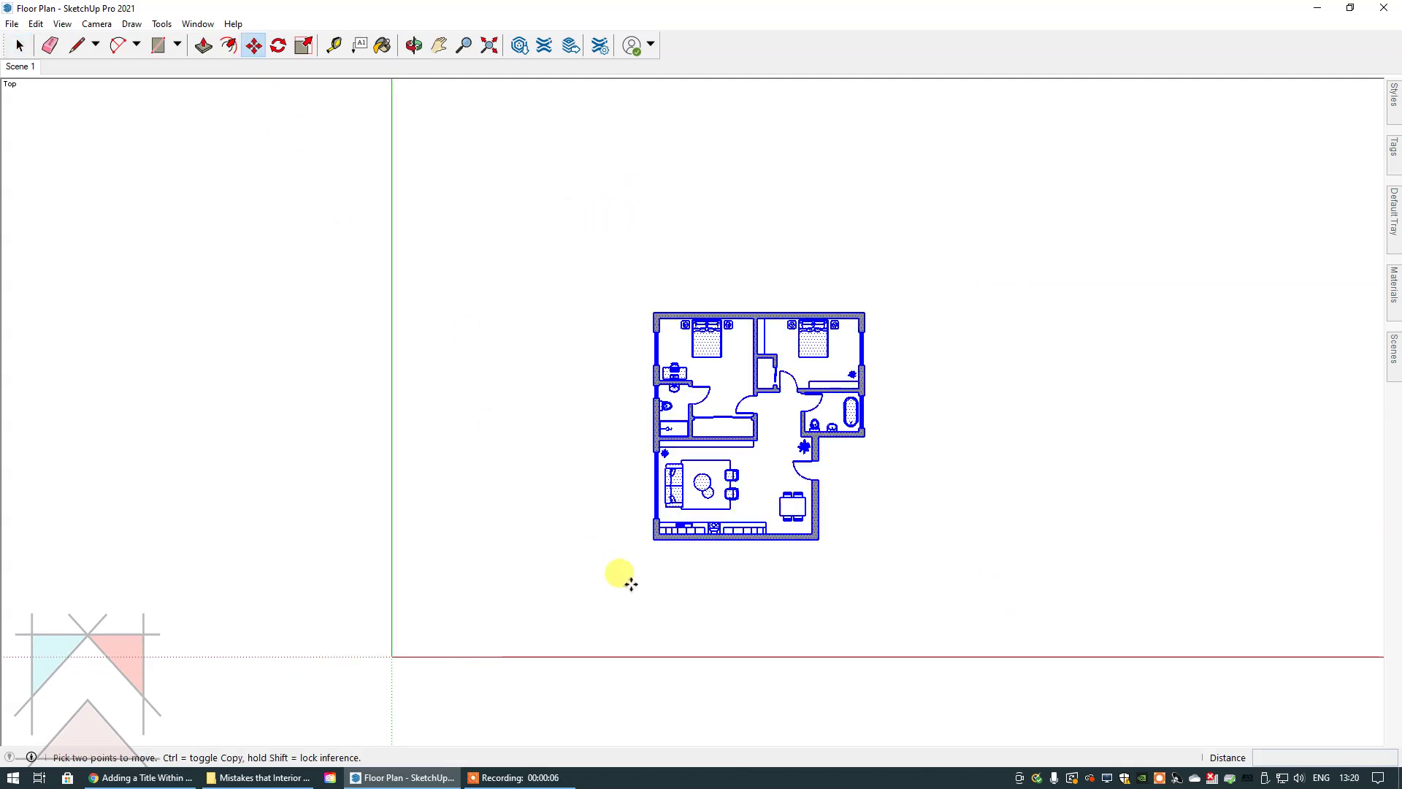
{"action": "left_click", "coordinate": [655, 540]}
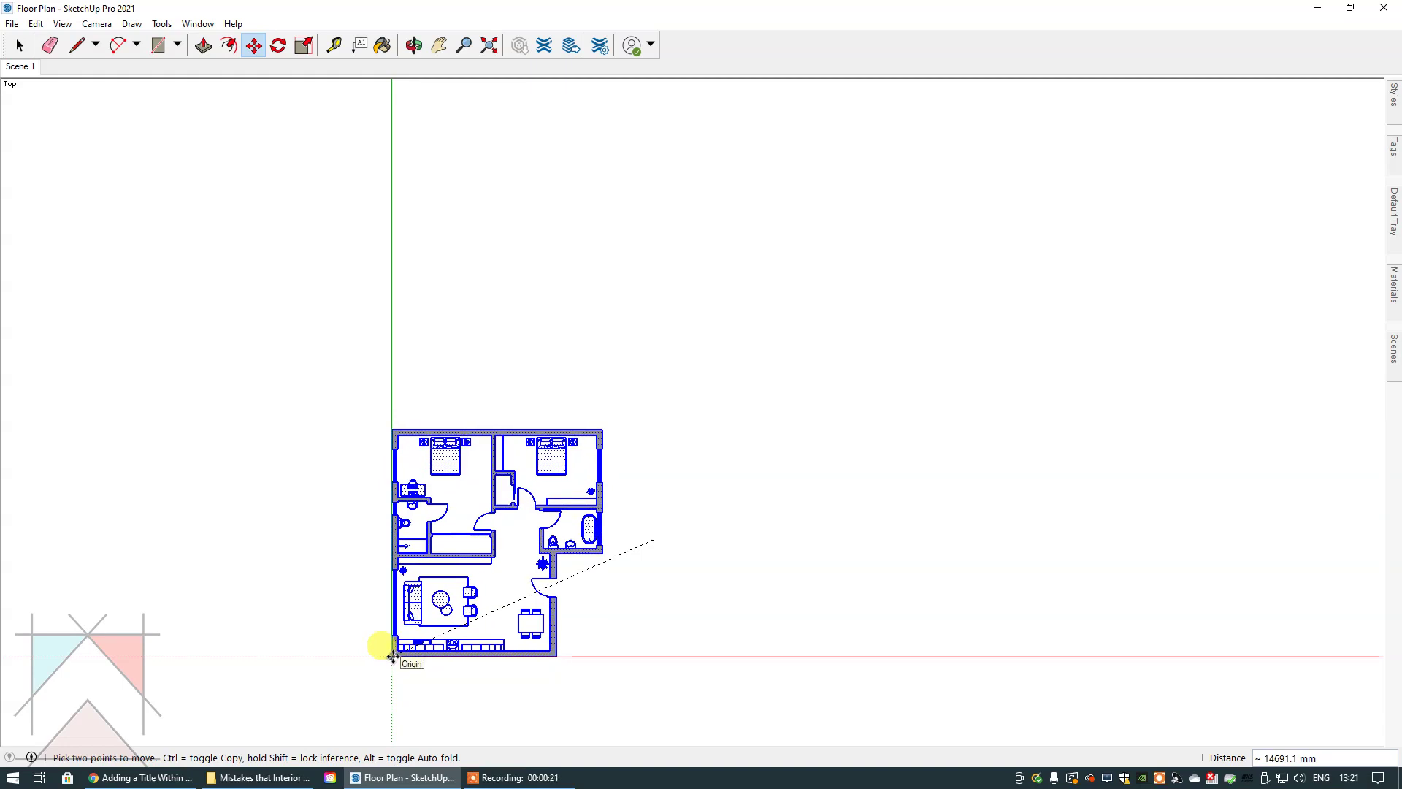
{"action": "scroll", "coordinate": [392, 656], "scroll_direction": "up", "scroll_amount": 5}
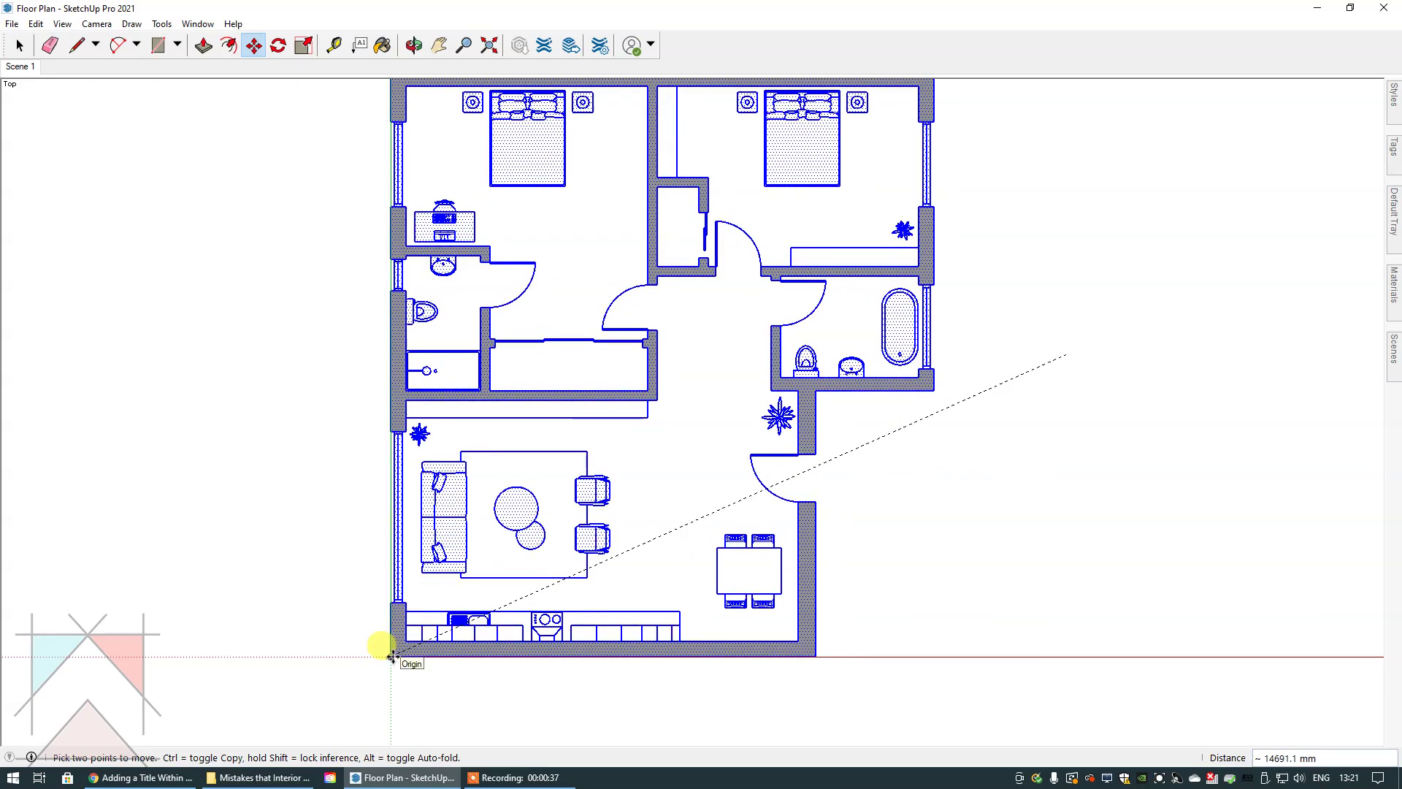
{"action": "left_click", "coordinate": [392, 657]}
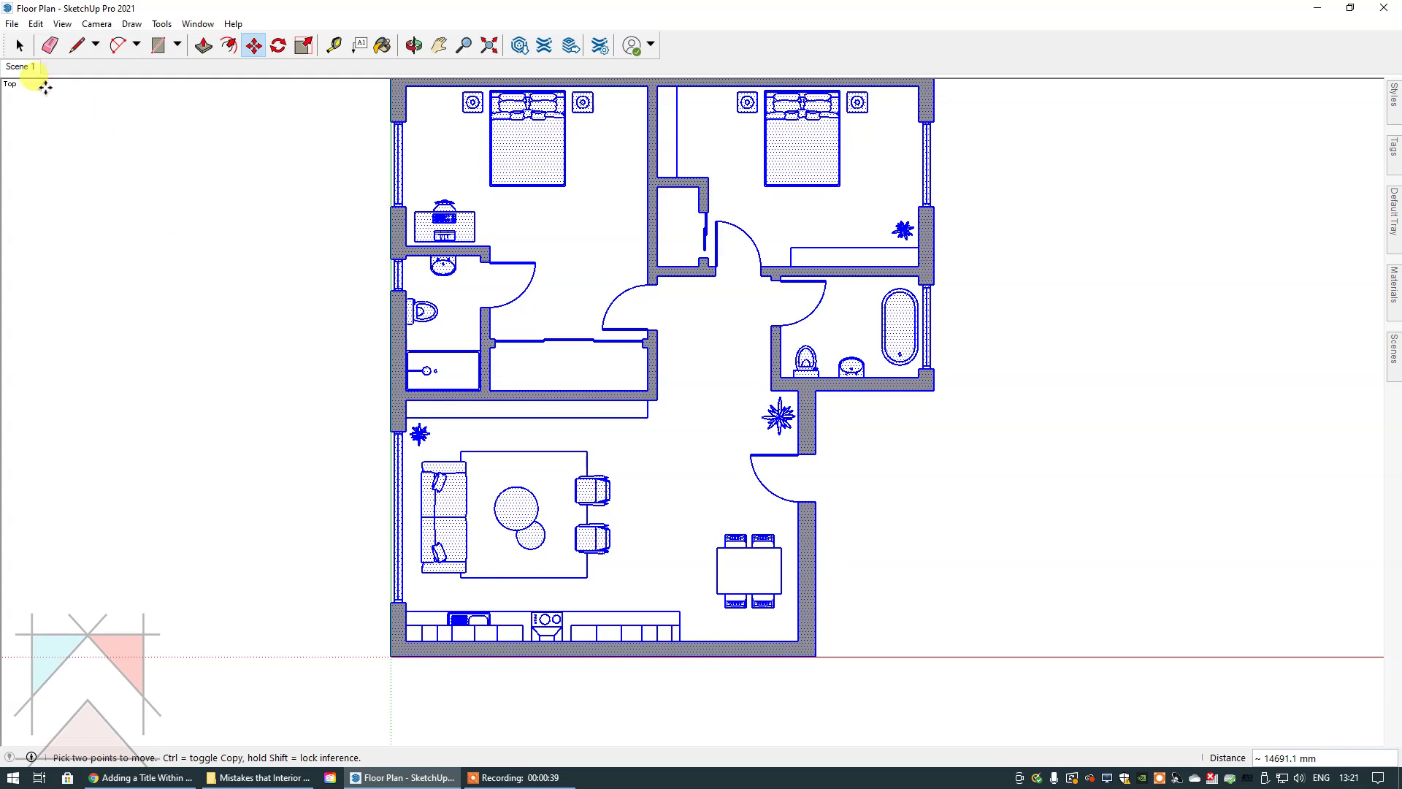
Step: Deselect, zoom extents around the relocated plan, and update Scene 1 with that view
{"action": "left_click", "coordinate": [22, 45]}
{"action": "left_click", "coordinate": [22, 46]}
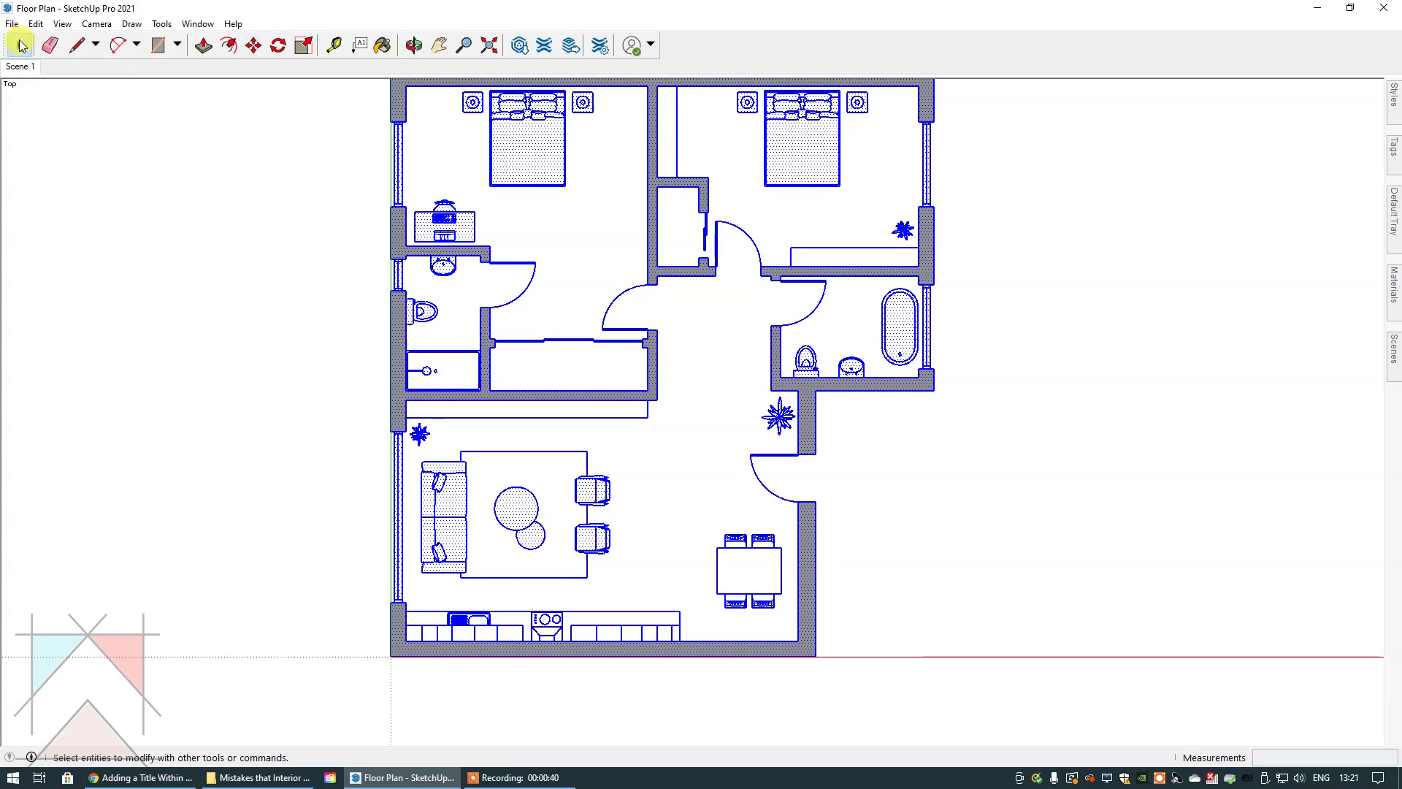
{"action": "left_click", "coordinate": [206, 246]}
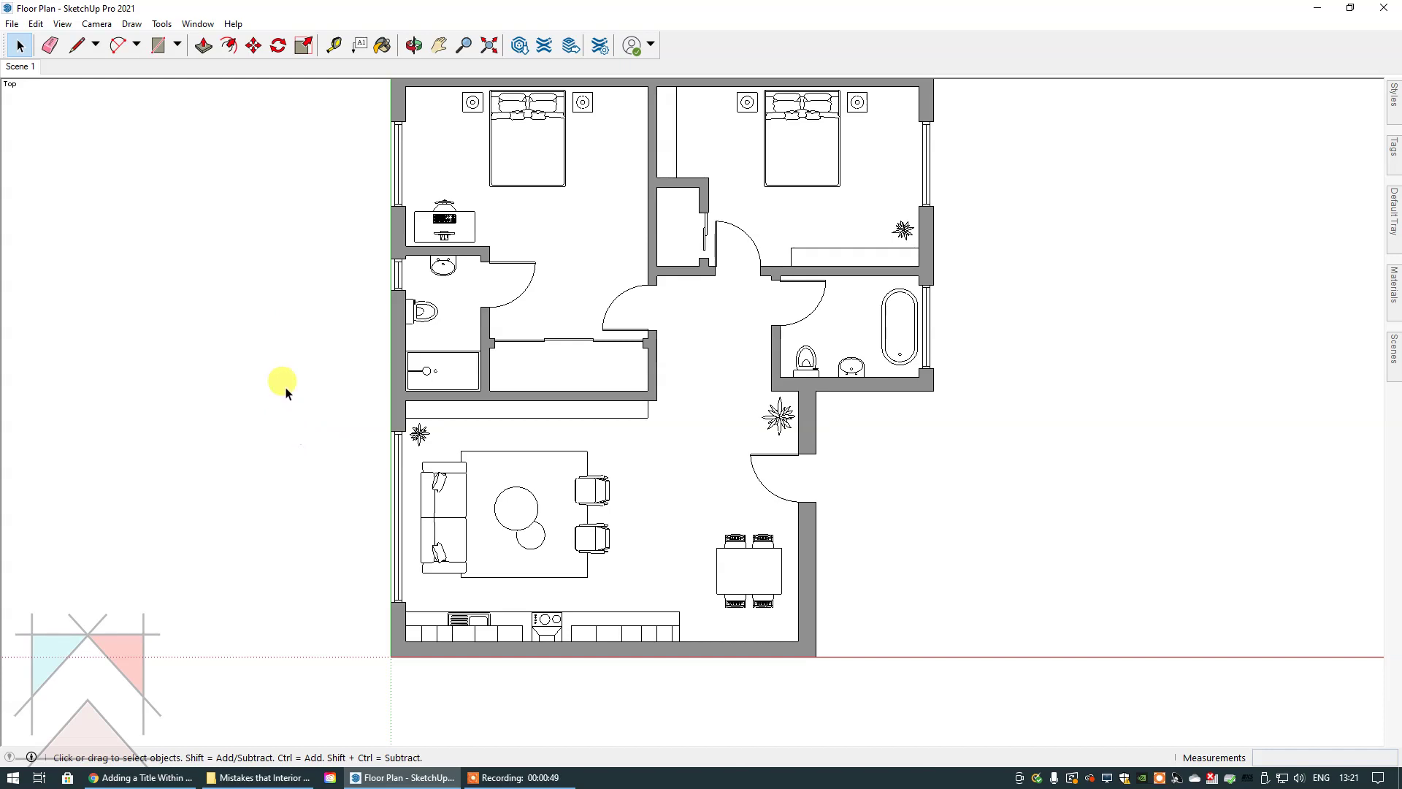
{"action": "left_click", "coordinate": [494, 48]}
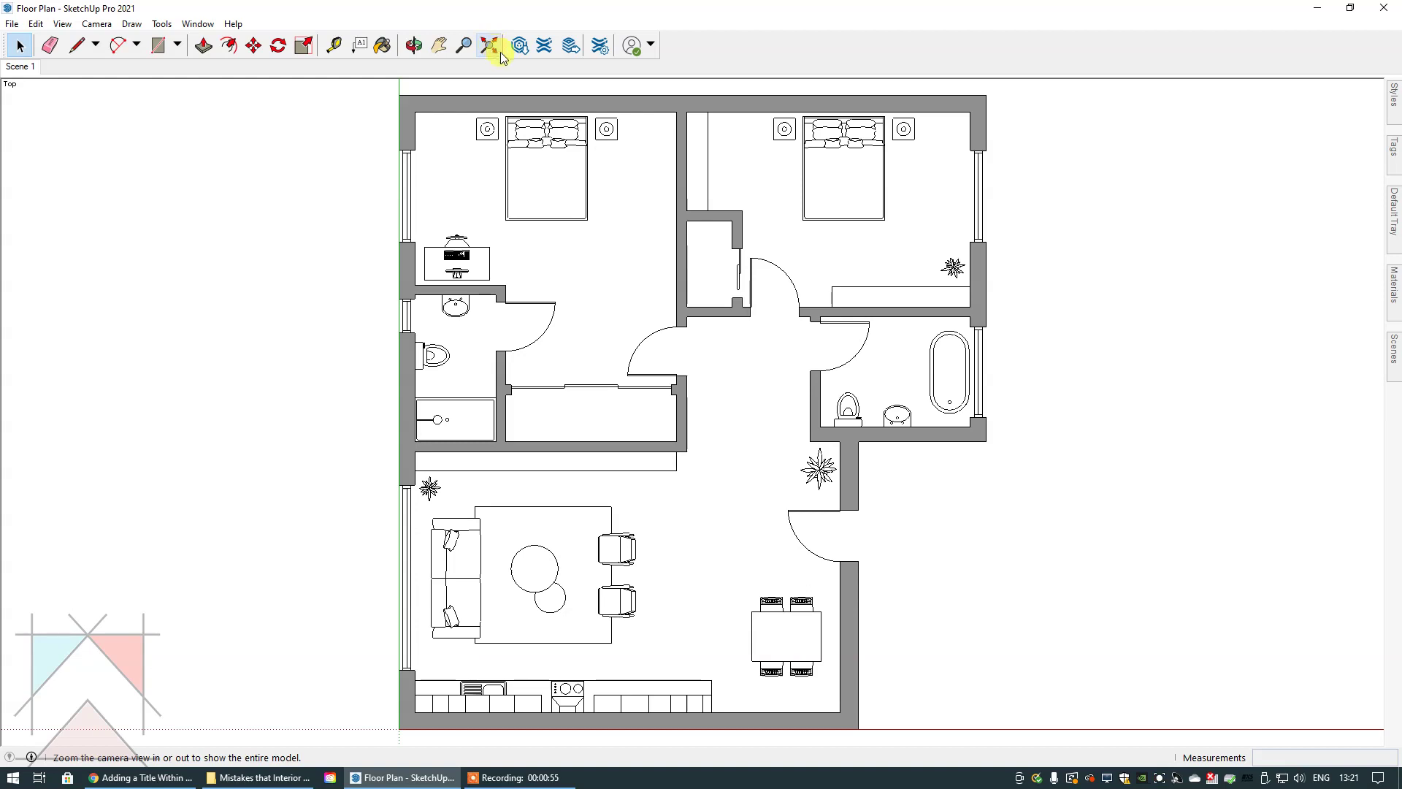
{"action": "right_click", "coordinate": [22, 70]}
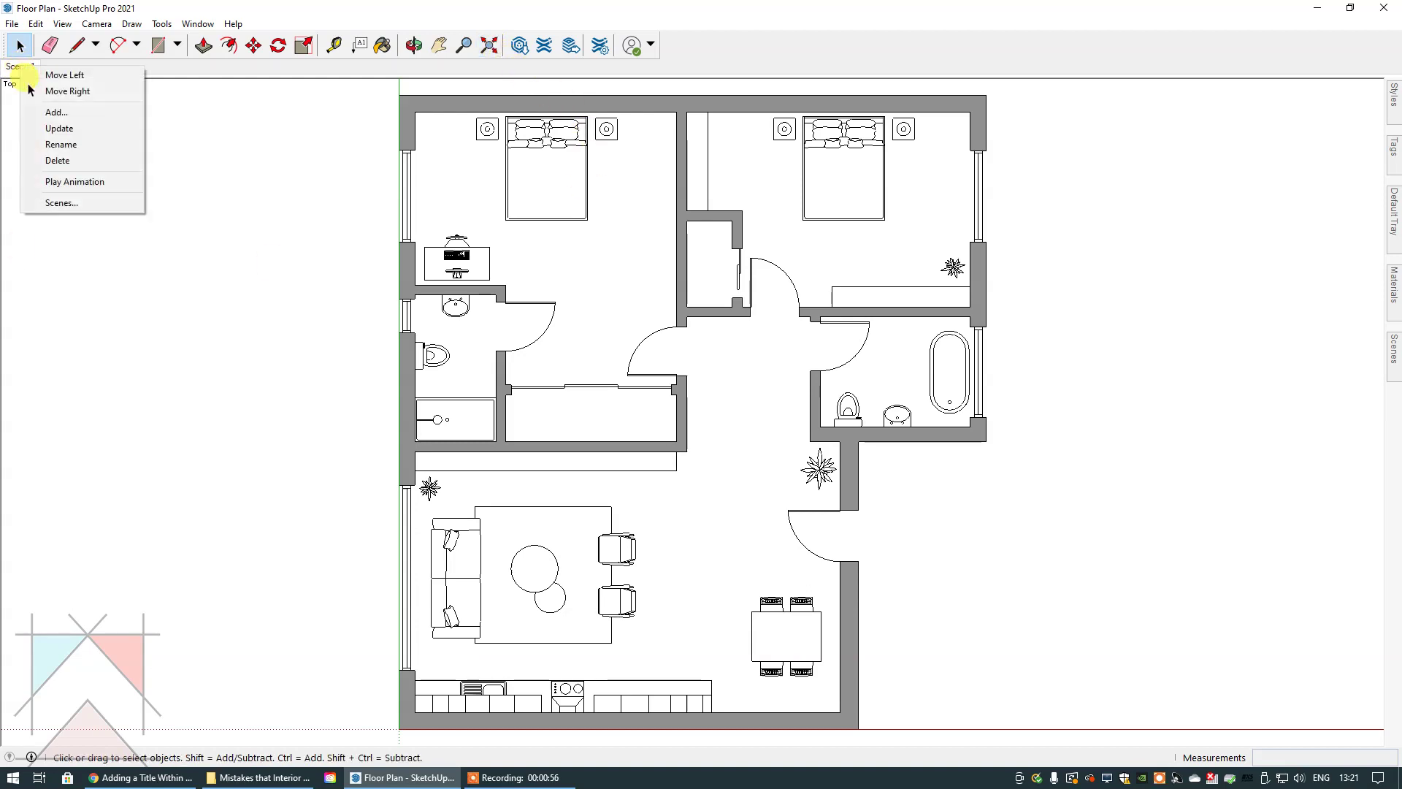
{"action": "left_click", "coordinate": [56, 129]}
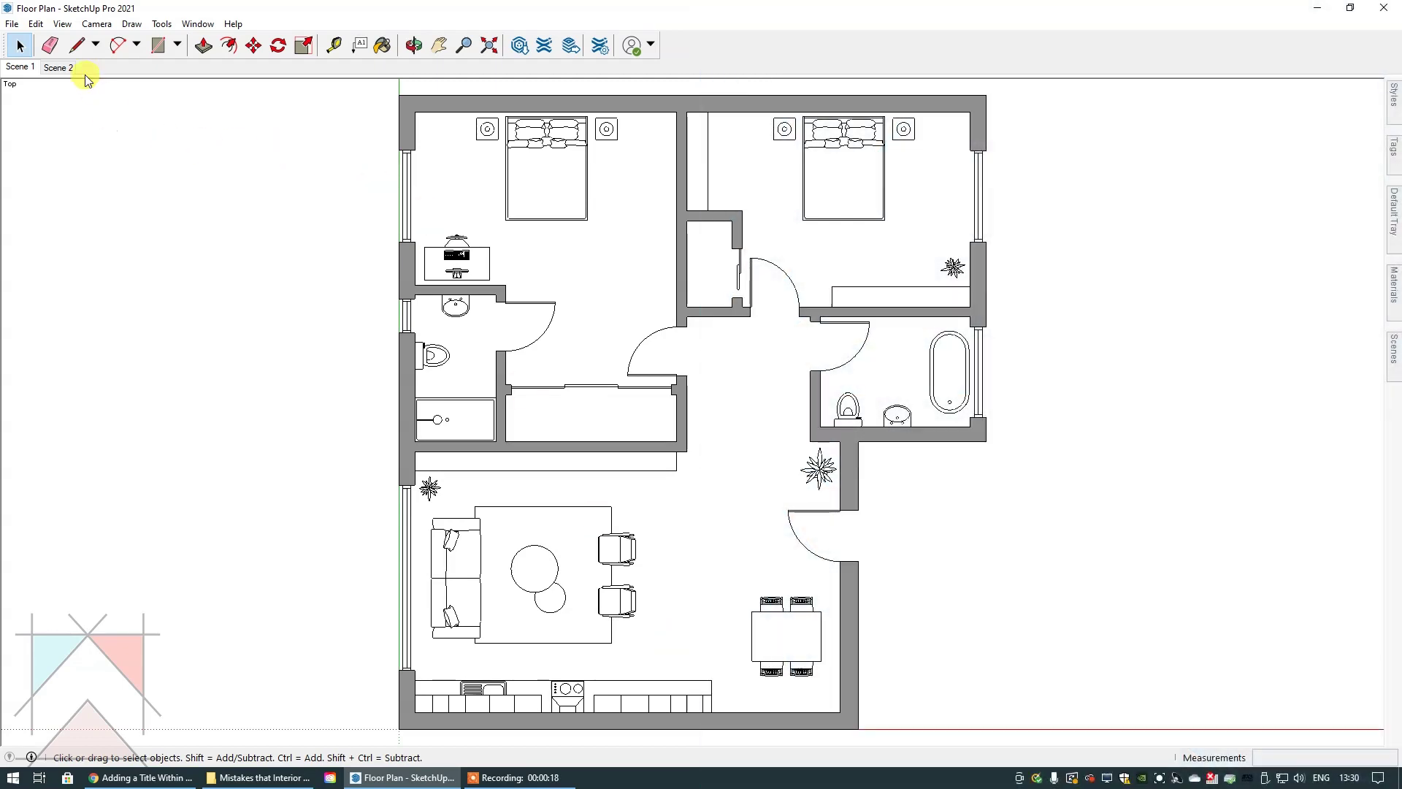
Step: Show the newly added Scene 2 view
{"action": "left_click", "coordinate": [59, 67]}
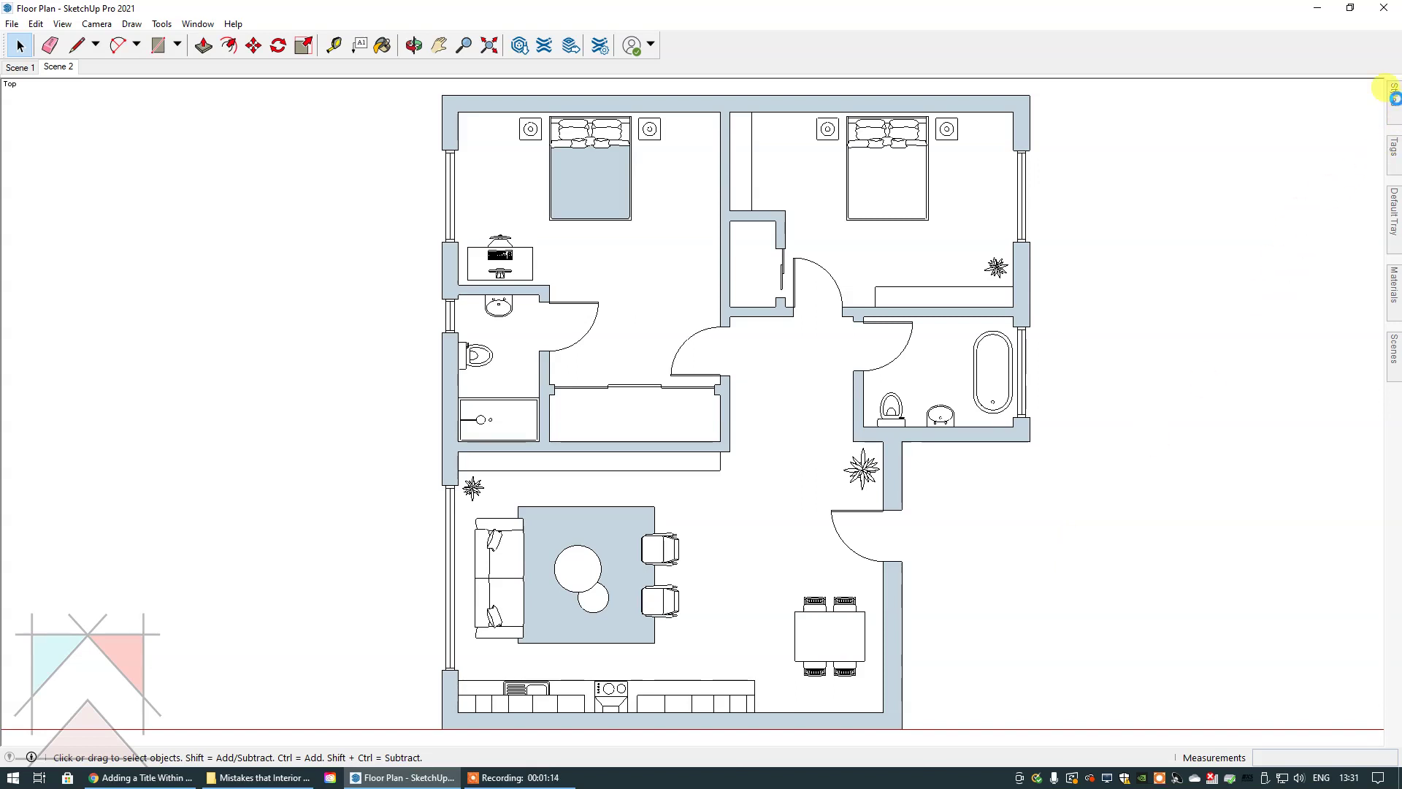
Step: Bring up the Styles panel on the Default Styles collection
{"action": "mouse_move", "coordinate": [1395, 102]}
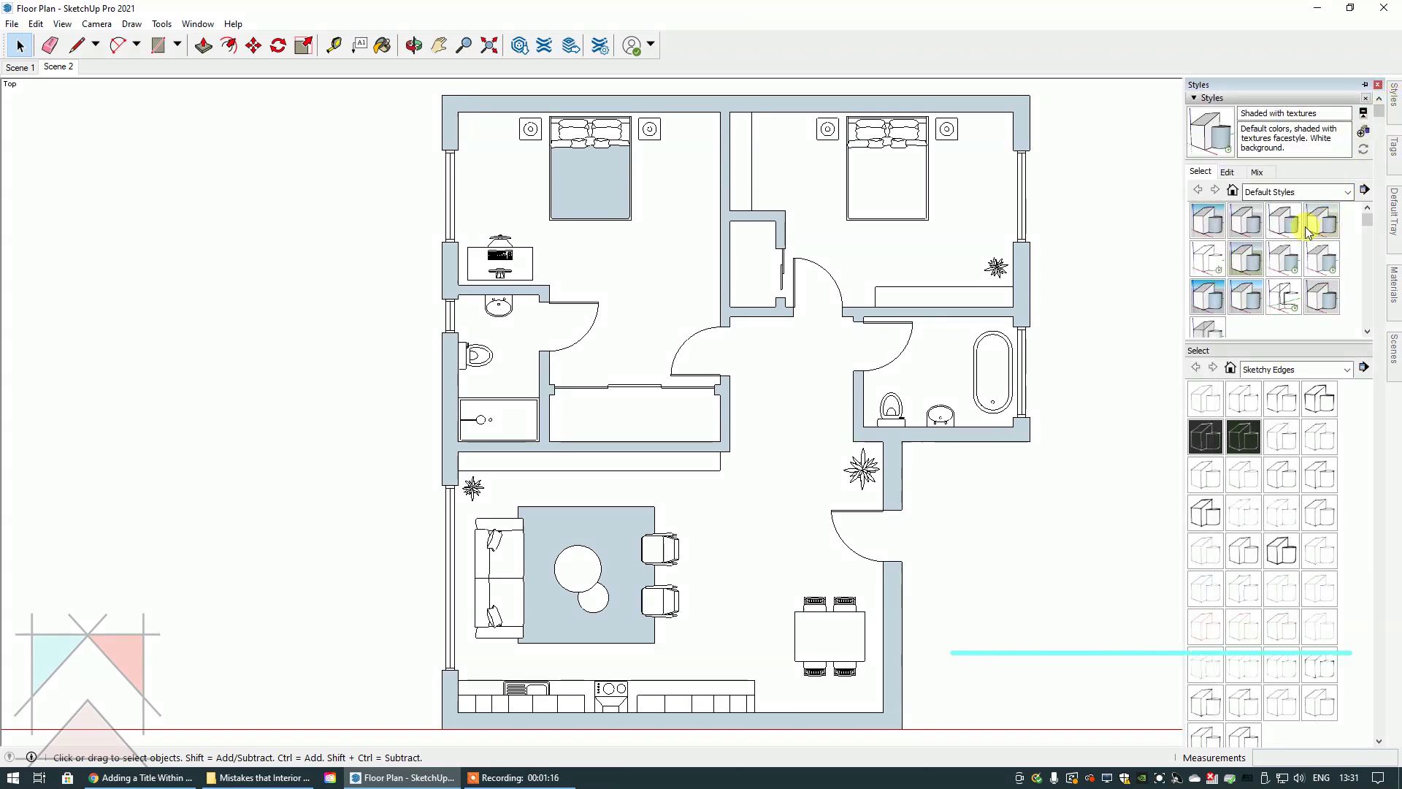
Step: Apply the HiddenLine style to Scene 2, then return to Scene 1
{"action": "left_click", "coordinate": [1207, 262]}
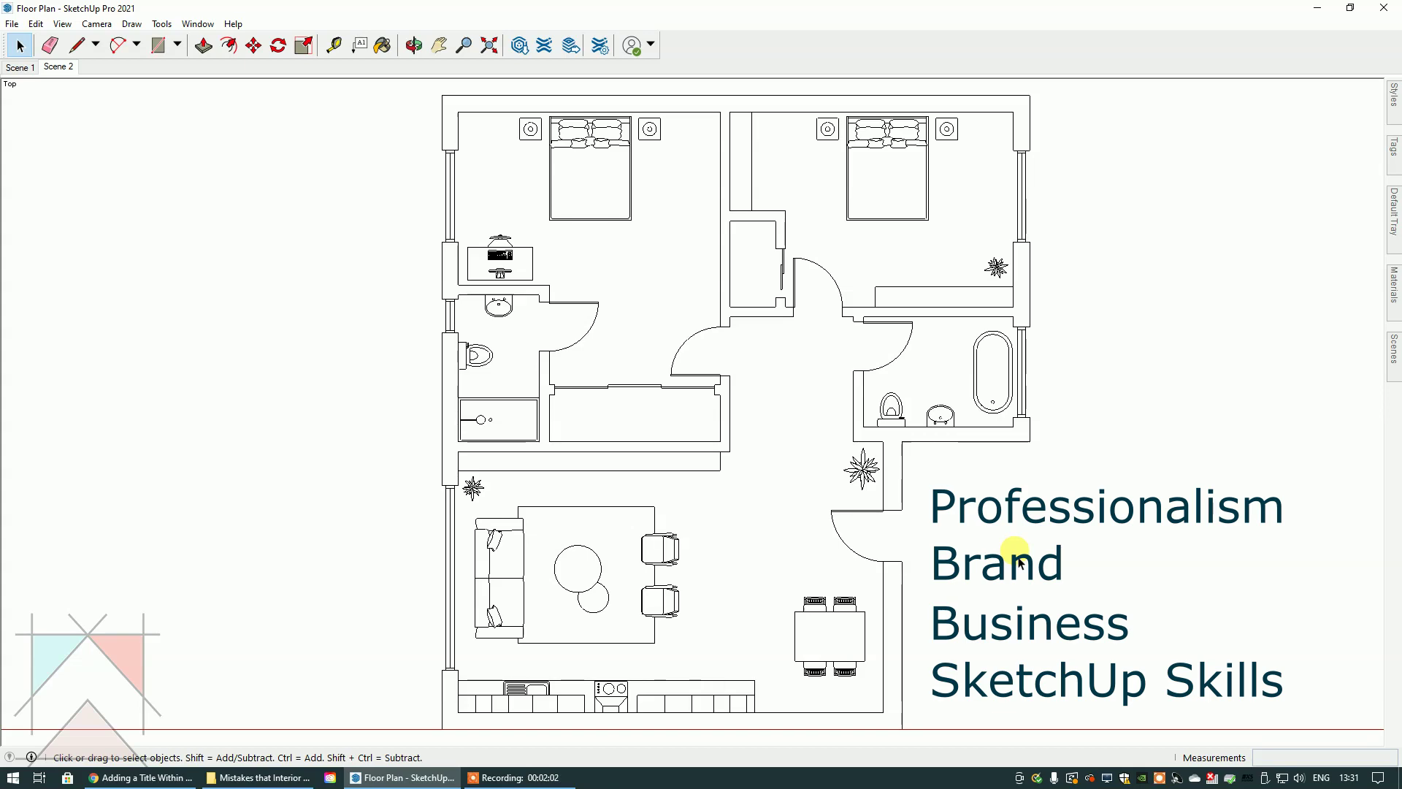
{"action": "left_click", "coordinate": [31, 70]}
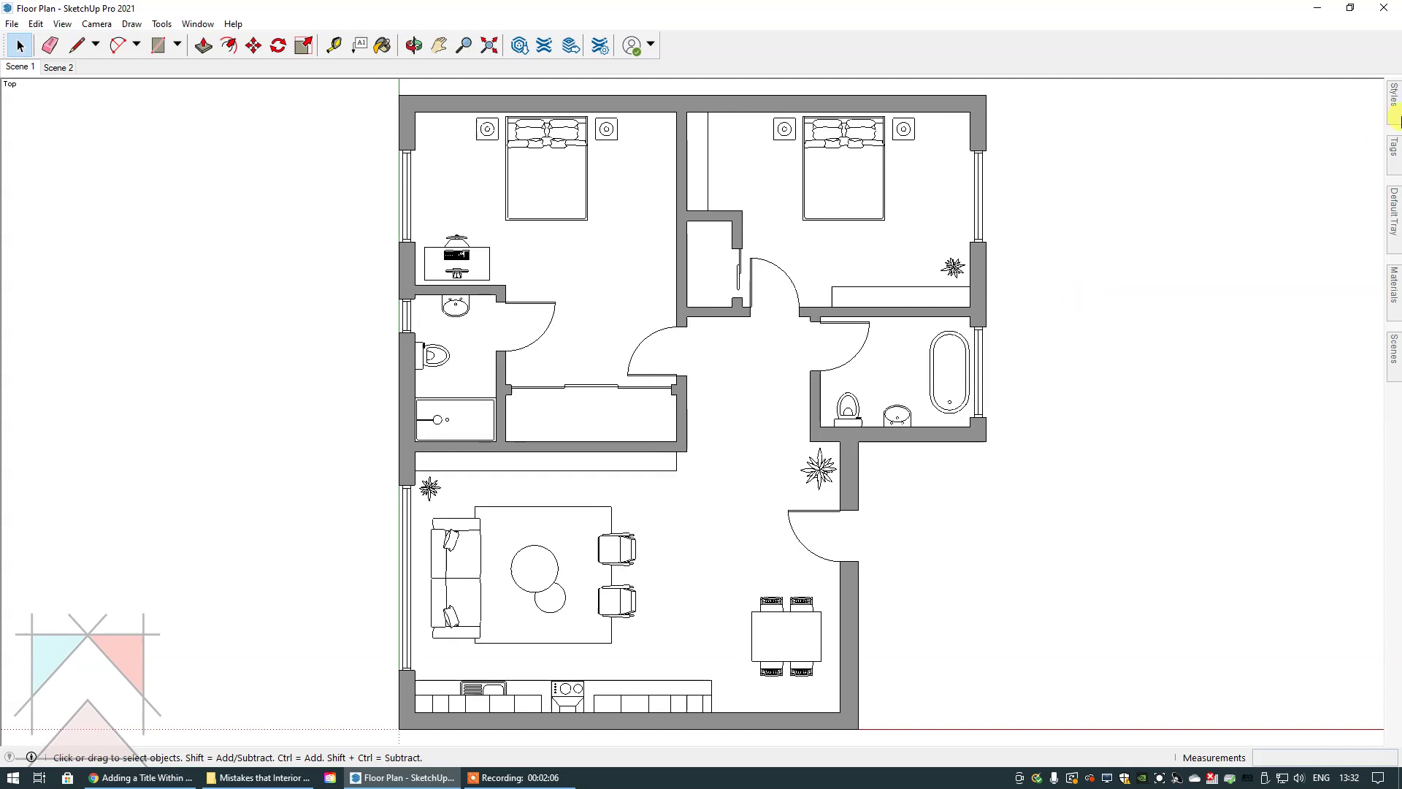
Step: Open the Styles tray to see the style choices for Scene 1
{"action": "left_click", "coordinate": [1395, 119]}
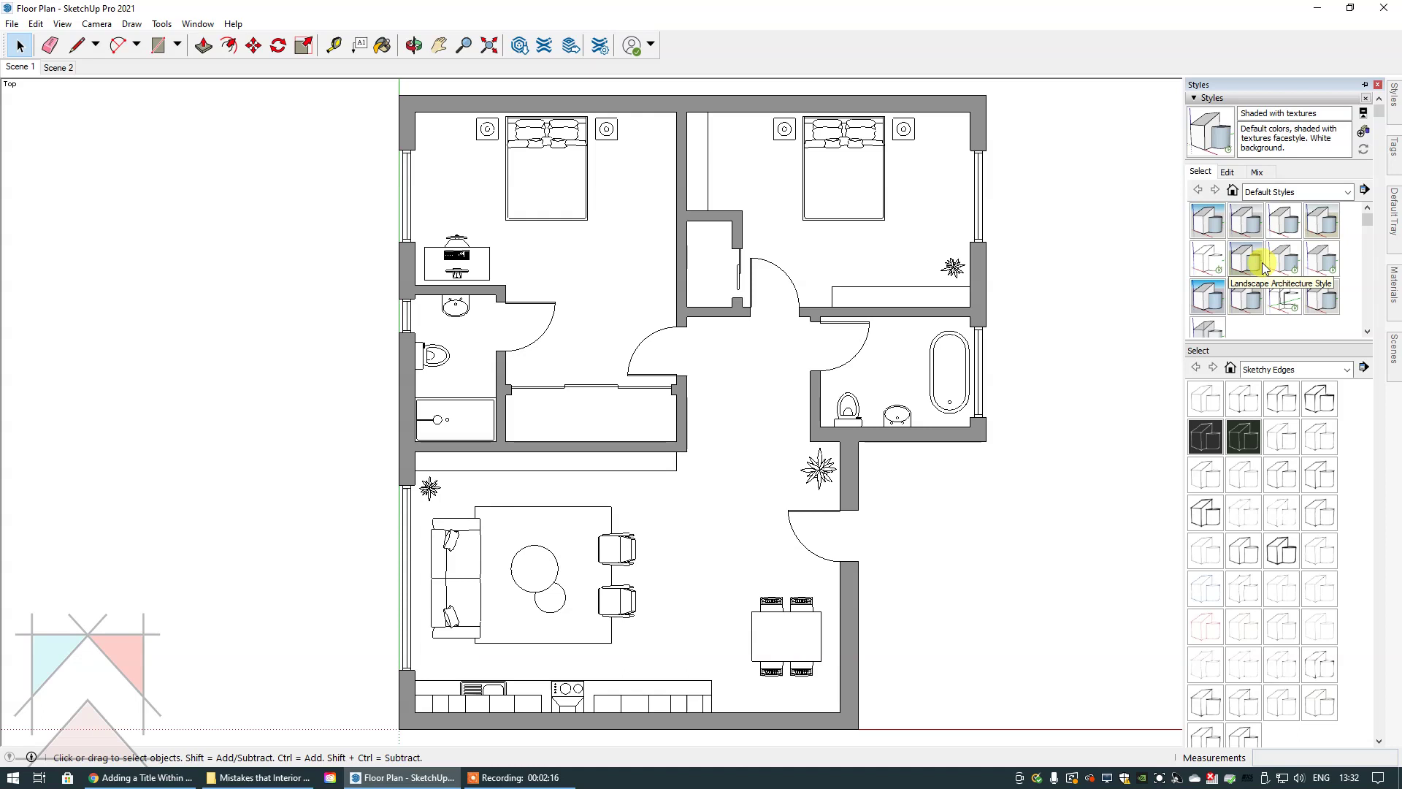
Step: Apply the HiddenLine default style so Scene 1's walls show as unfilled black outlines
{"action": "left_click", "coordinate": [1216, 264]}
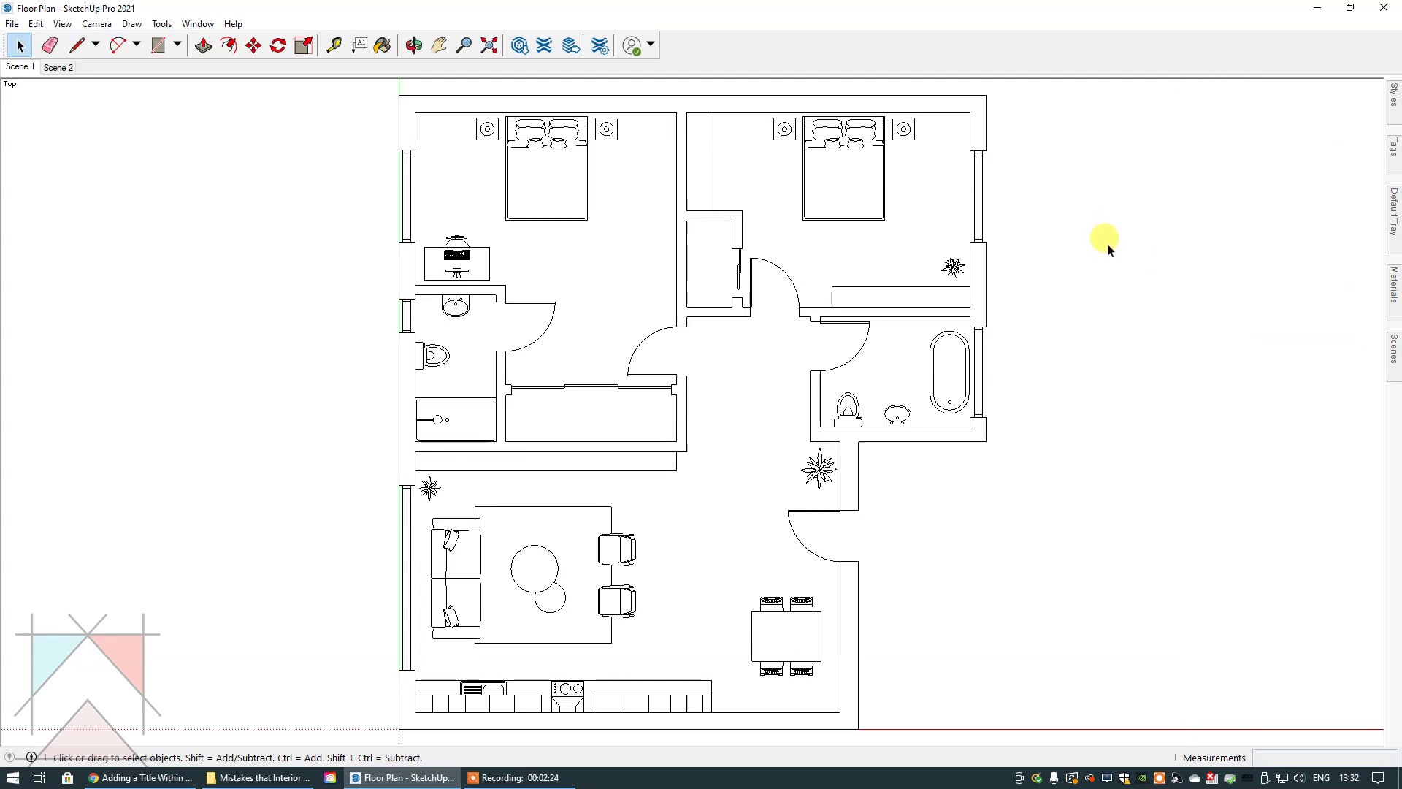